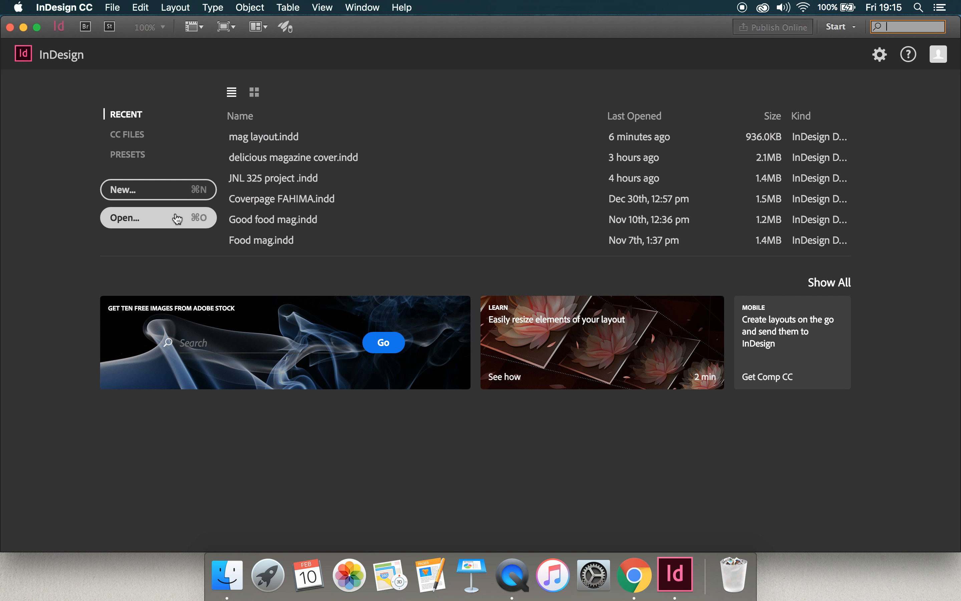
{"action": "left_click", "coordinate": [176, 217]}
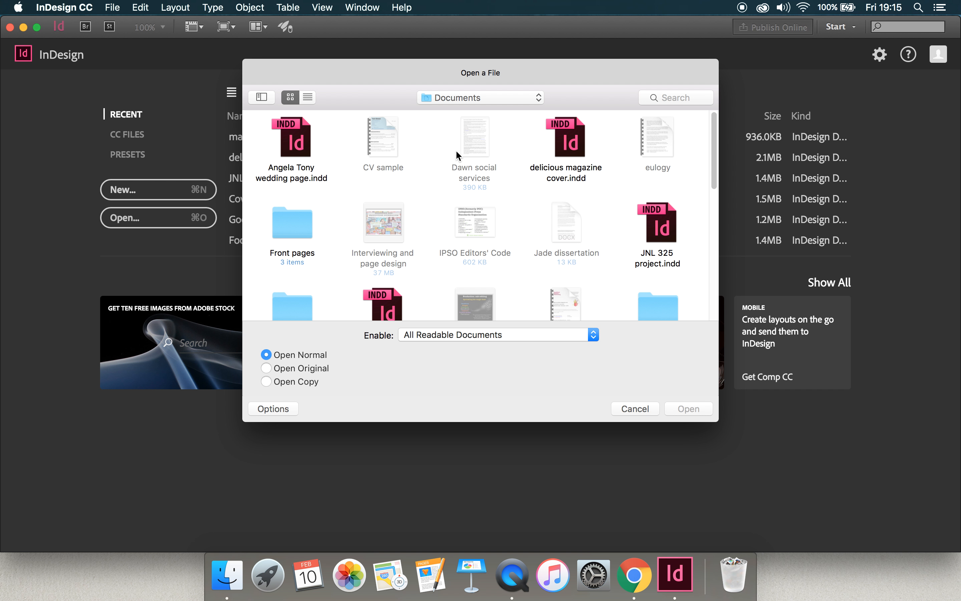
{"action": "scroll", "coordinate": [417, 255], "scroll_direction": "down", "scroll_amount": 5}
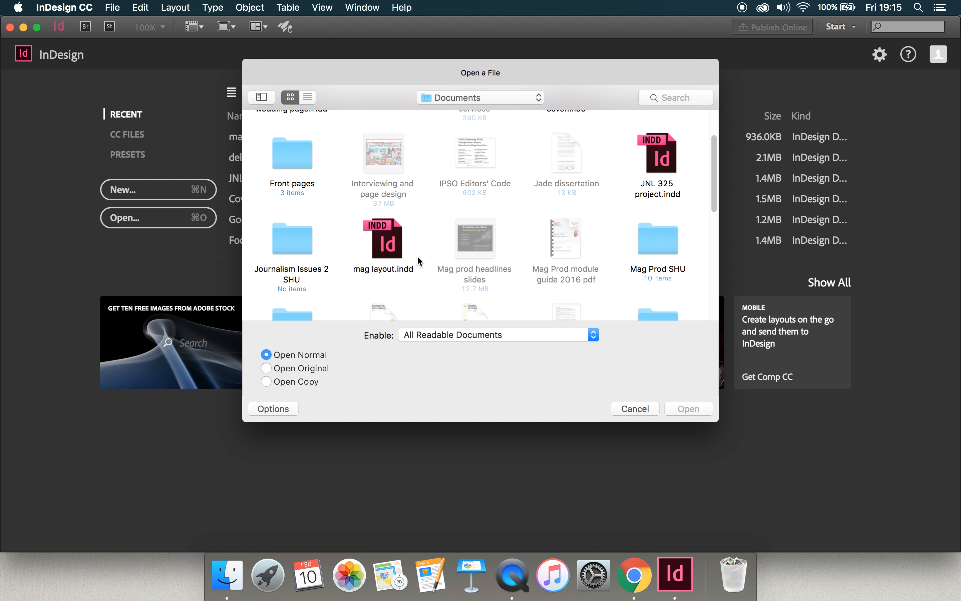
{"action": "left_click", "coordinate": [637, 409]}
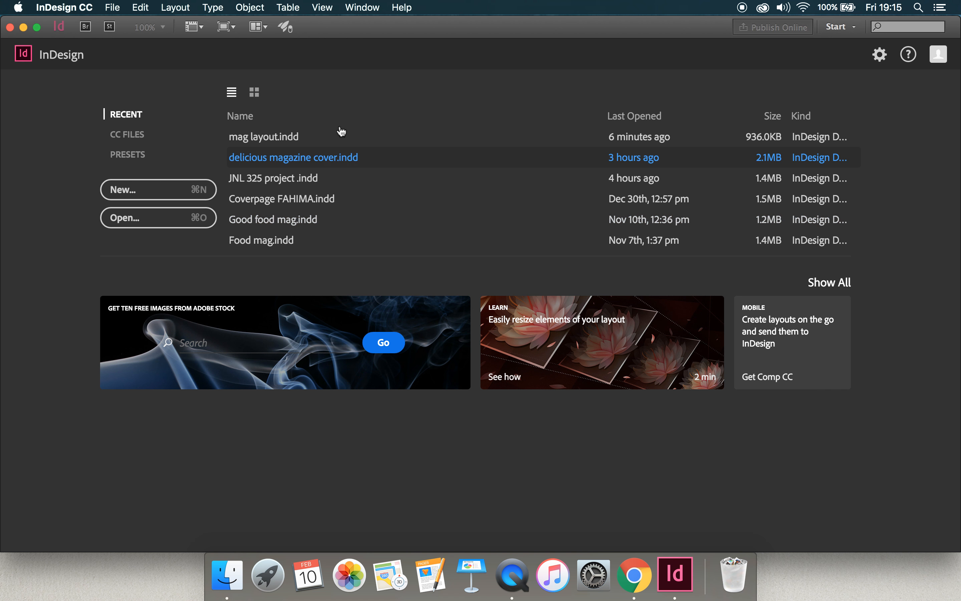
Step: Open the recent document mag layout.indd and look over its pages
{"action": "left_click", "coordinate": [263, 139]}
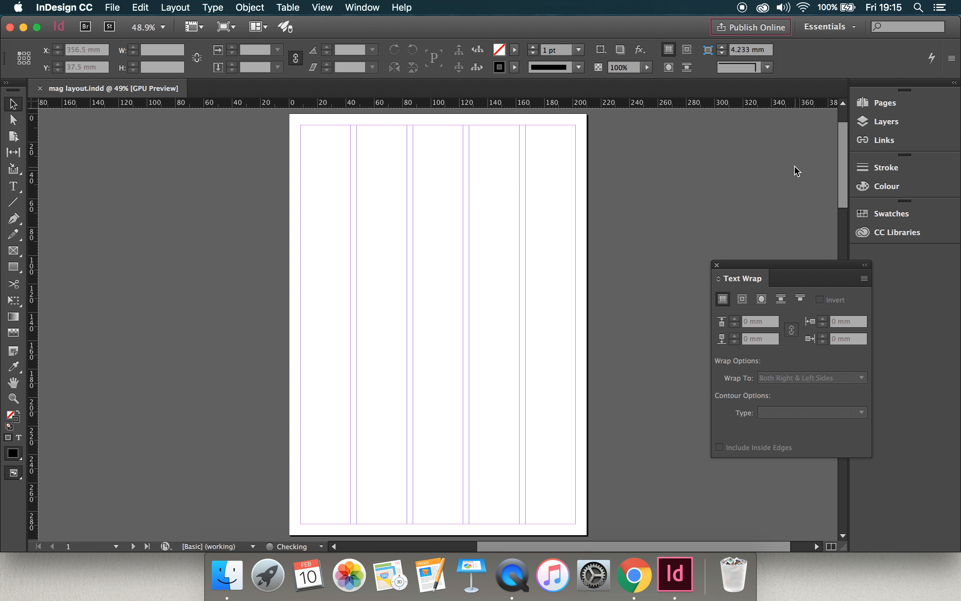
{"action": "scroll", "coordinate": [850, 201], "scroll_direction": "down", "scroll_amount": 15}
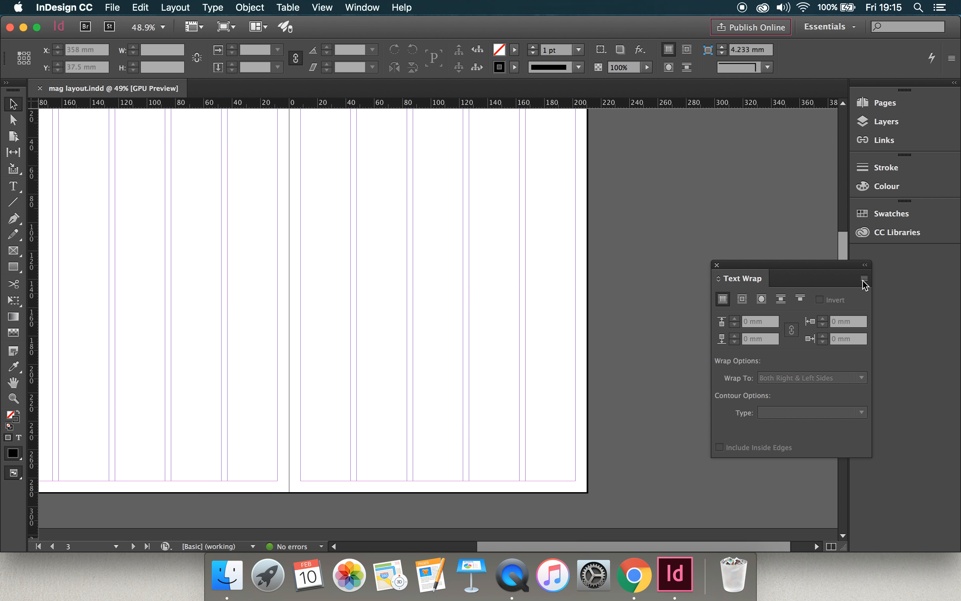
{"action": "scroll", "coordinate": [871, 339], "scroll_direction": "up", "scroll_amount": 15}
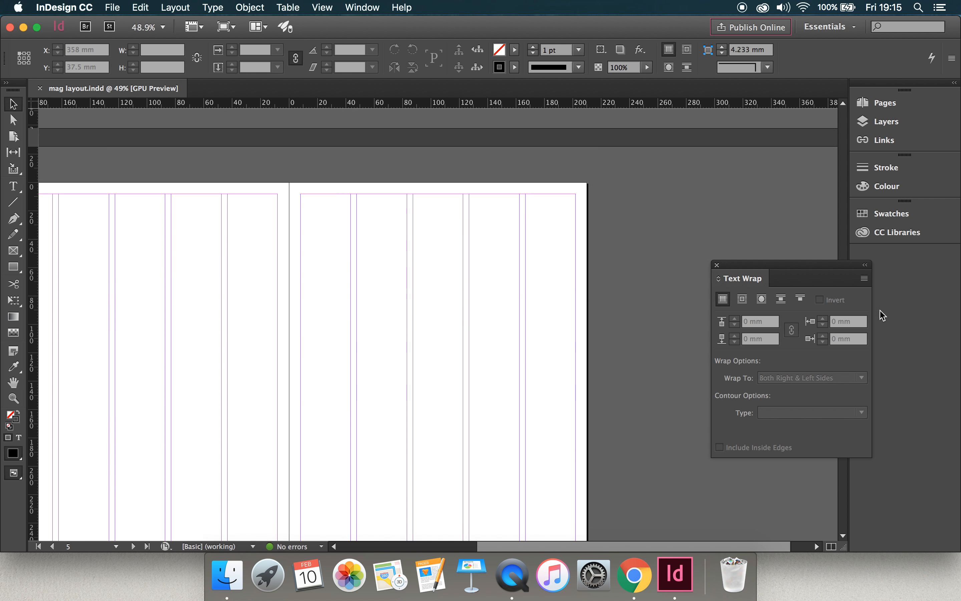
{"action": "scroll", "coordinate": [848, 167], "scroll_direction": "up", "scroll_amount": 3}
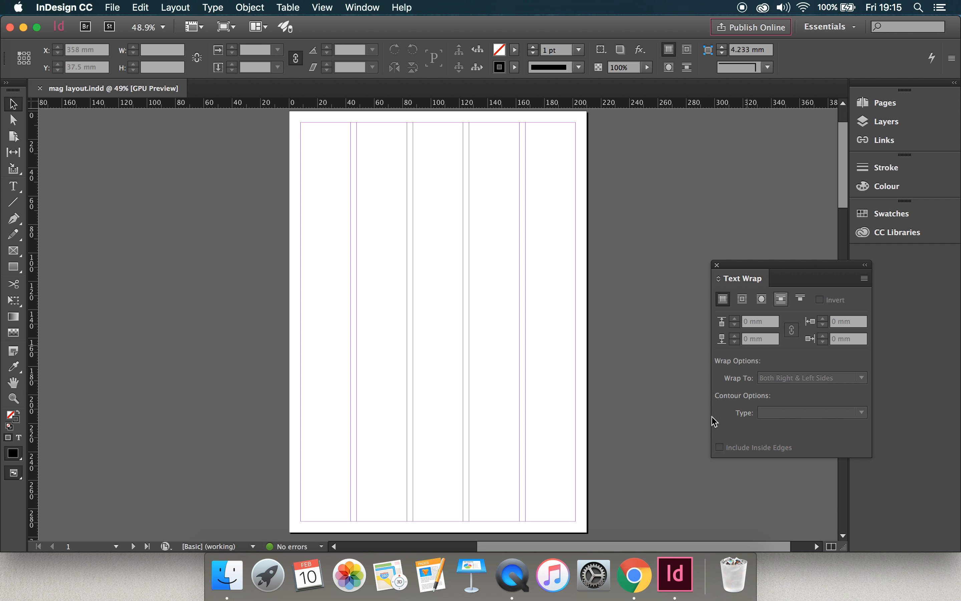
Step: Draw a rectangular picture frame covering the whole of page 1, 210 mm wide by 297 mm high
{"action": "mouse_move", "coordinate": [544, 548]}
{"action": "left_mouse_down"}
{"action": "mouse_move", "coordinate": [556, 549]}
{"action": "mouse_move", "coordinate": [532, 550]}
{"action": "left_mouse_up"}
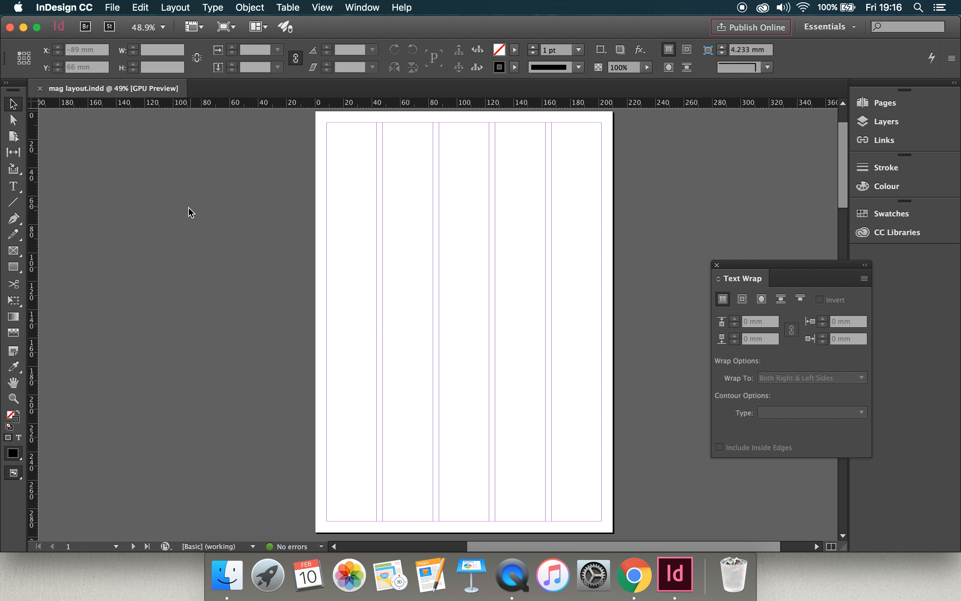
{"action": "left_click", "coordinate": [16, 254]}
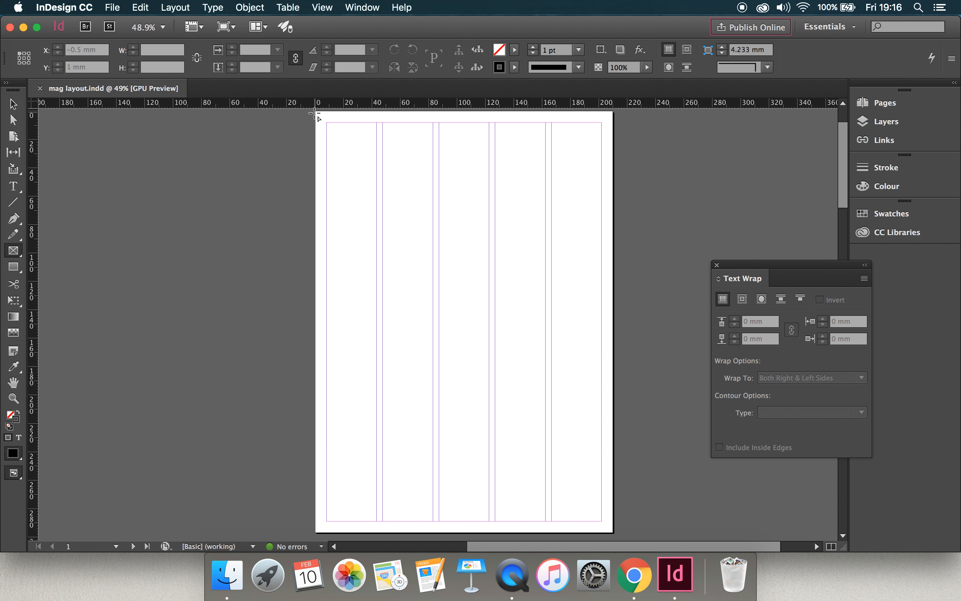
{"action": "left_click_drag", "start_coordinate": [315, 113], "coordinate": [613, 532]}
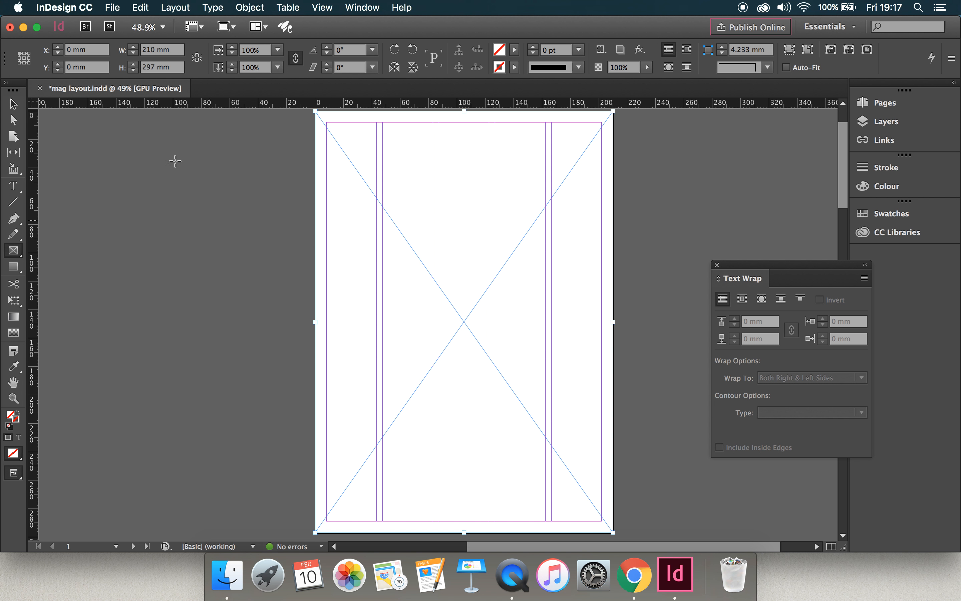
Step: Place fashion pic front.jpg from the Desktop in the page 1 frame and make it fill the frame proportionally
{"action": "left_click", "coordinate": [113, 9]}
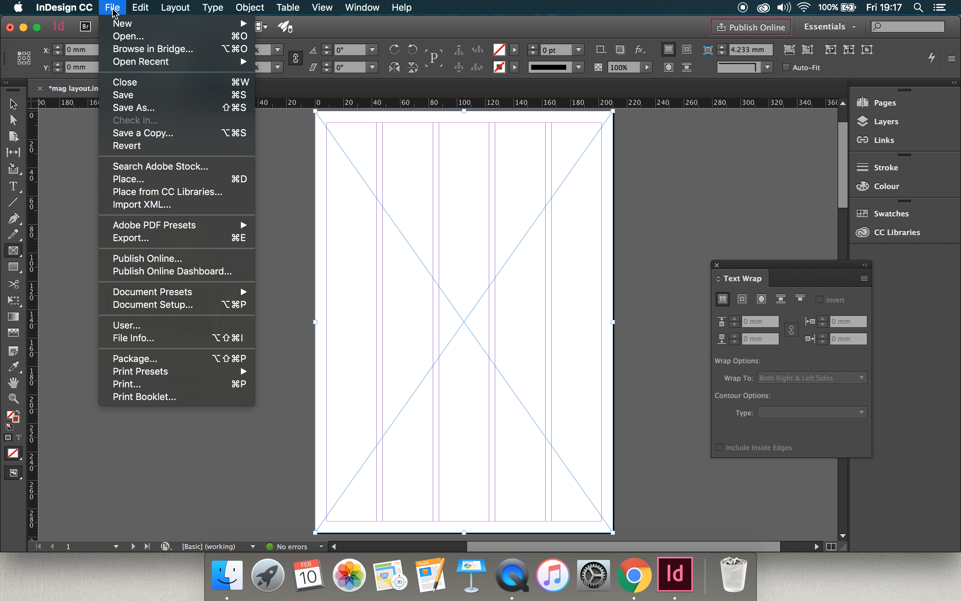
{"action": "left_click", "coordinate": [139, 179]}
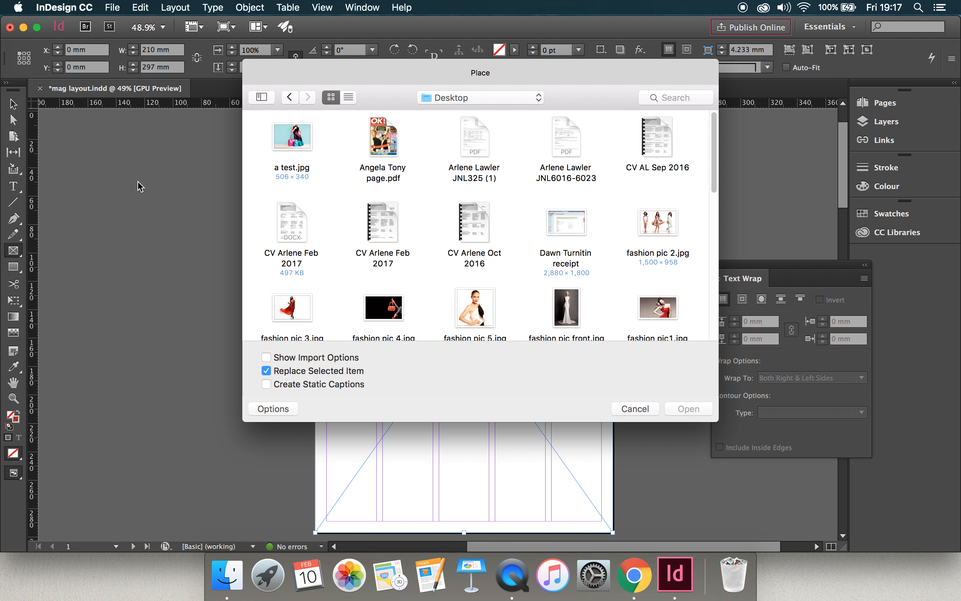
{"action": "scroll", "coordinate": [329, 179], "scroll_direction": "down", "scroll_amount": 5}
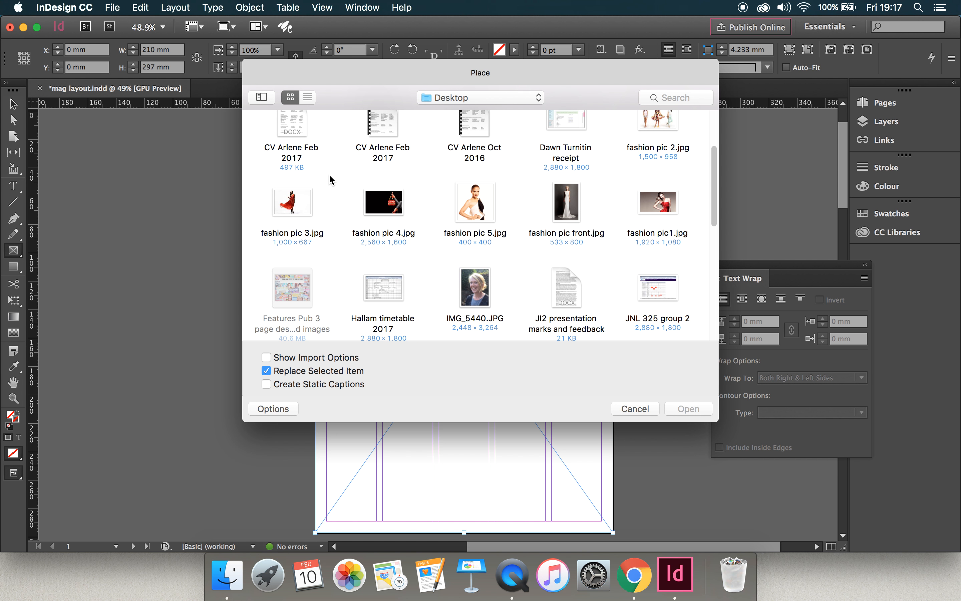
{"action": "scroll", "coordinate": [329, 179], "scroll_direction": "up", "scroll_amount": 3}
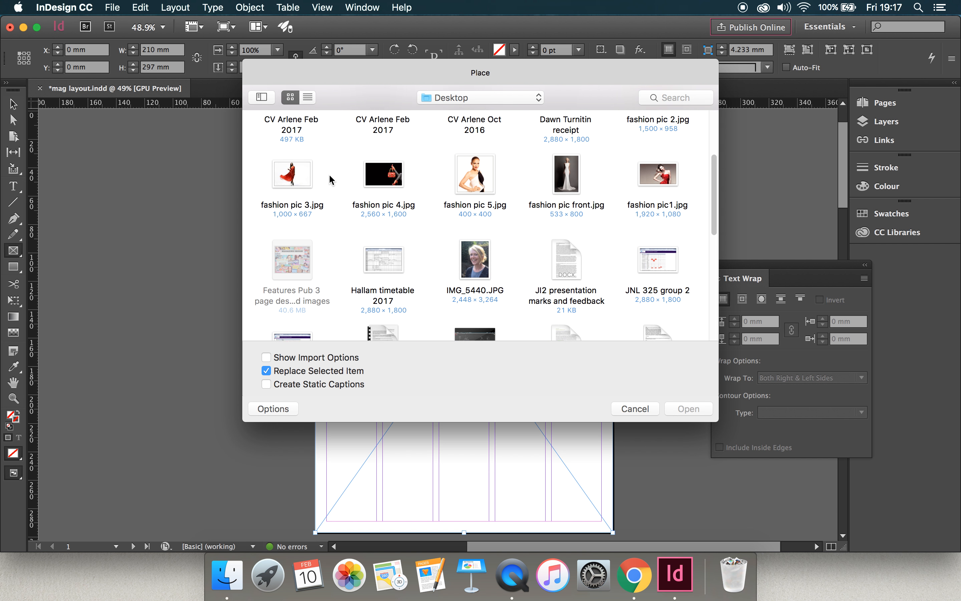
{"action": "double_click", "coordinate": [561, 204]}
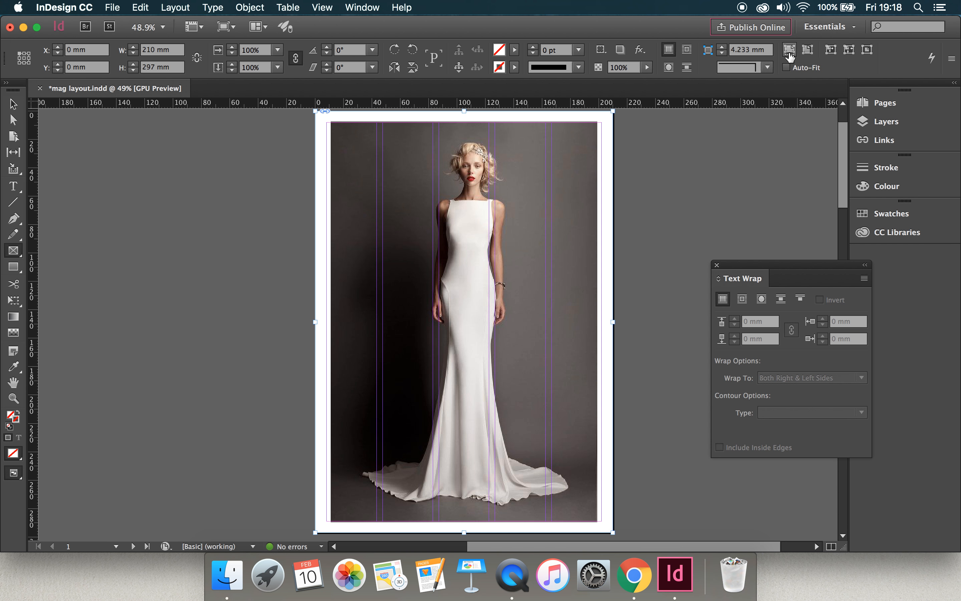
{"action": "left_click", "coordinate": [790, 55]}
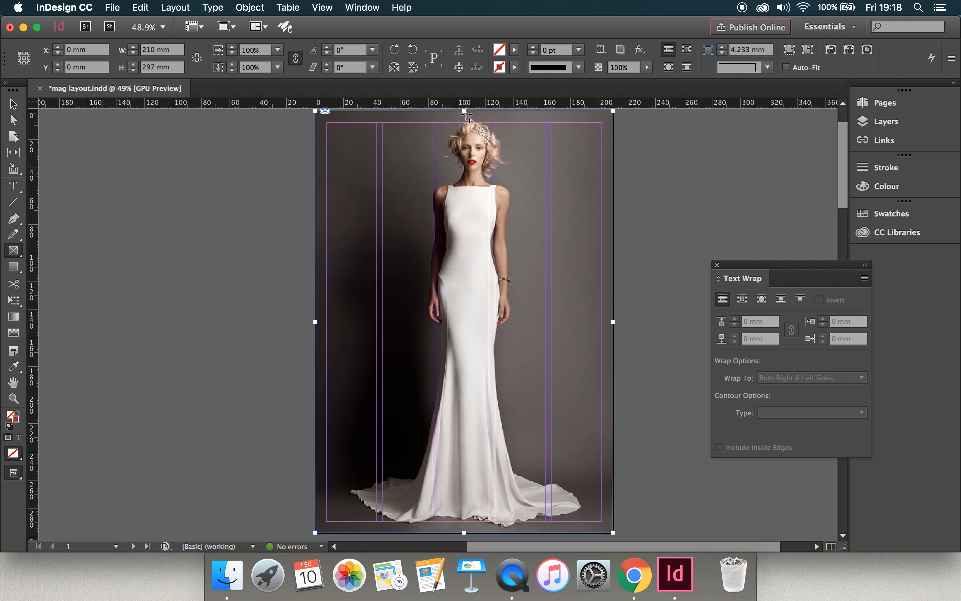
{"action": "left_click", "coordinate": [250, 7]}
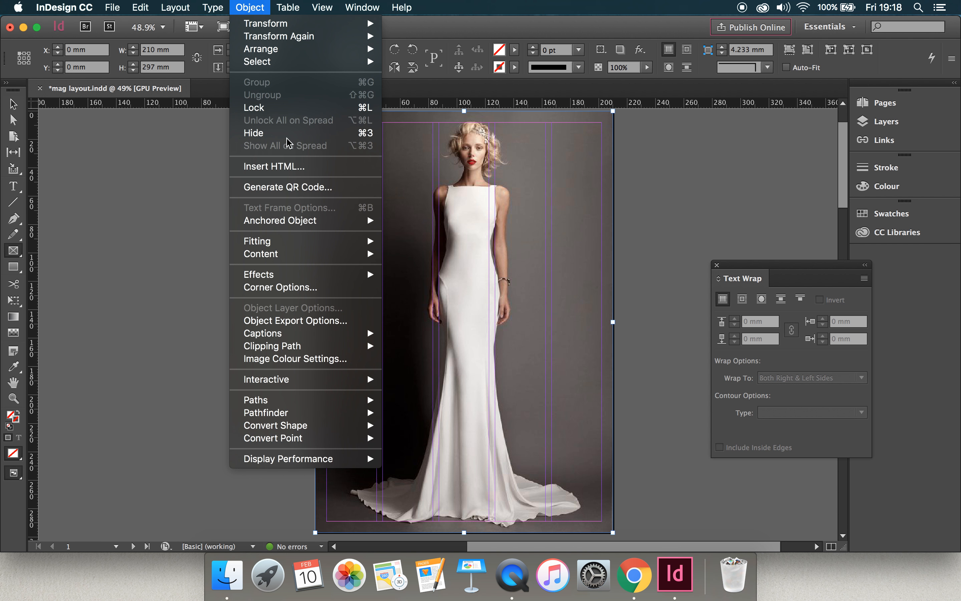
{"action": "mouse_move", "coordinate": [307, 241]}
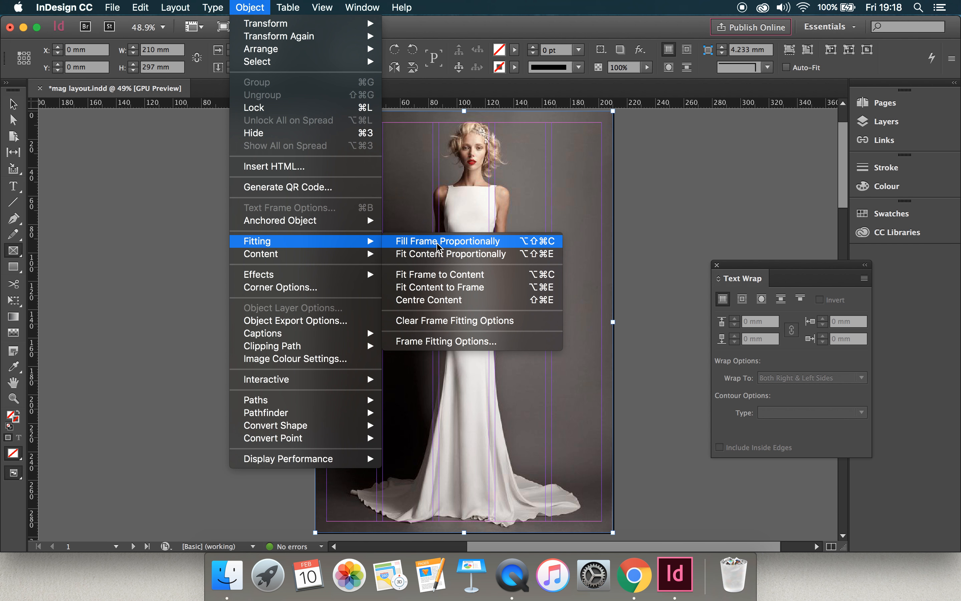
{"action": "left_click", "coordinate": [148, 249]}
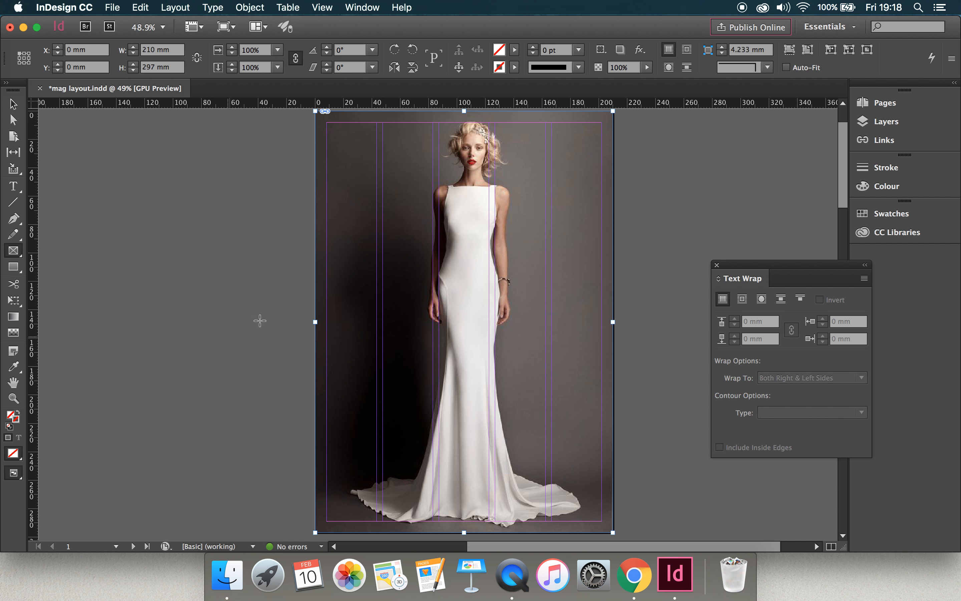
{"action": "left_click", "coordinate": [662, 369]}
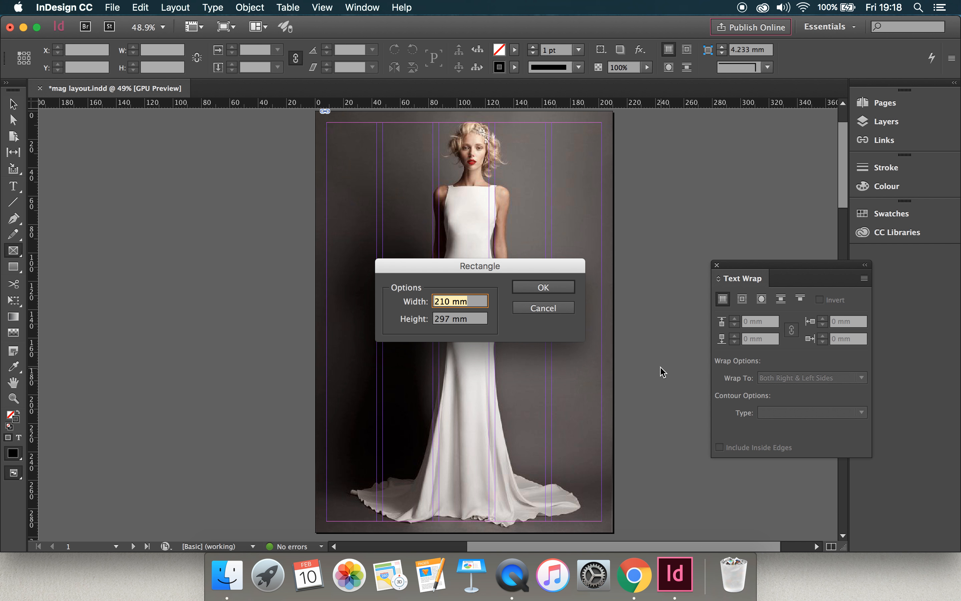
{"action": "left_click", "coordinate": [556, 310]}
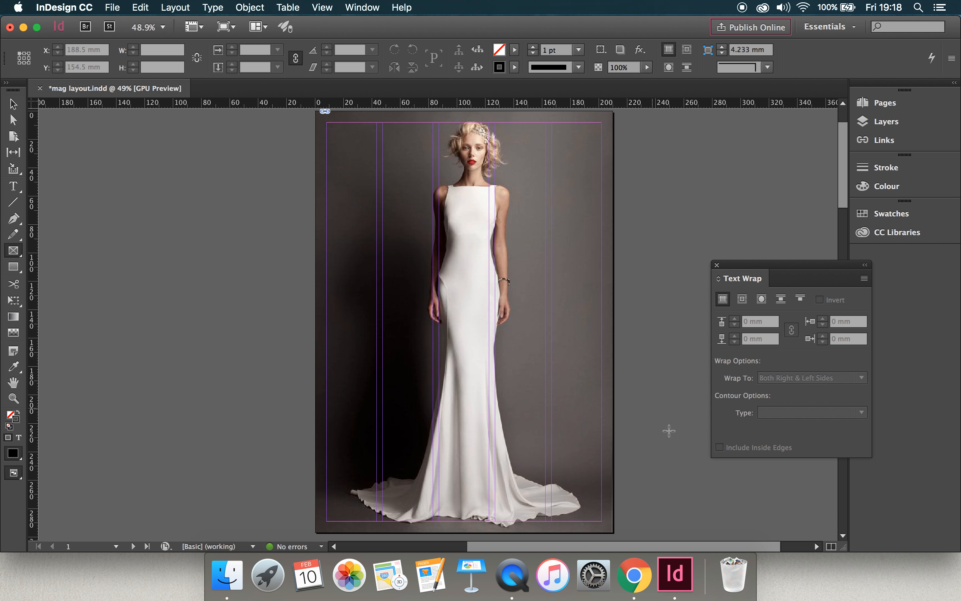
Step: Place fashion pic 2.jpg across the upper part of page 2 from the margin corner, about 192 mm wide by 123 mm high
{"action": "left_click", "coordinate": [843, 536]}
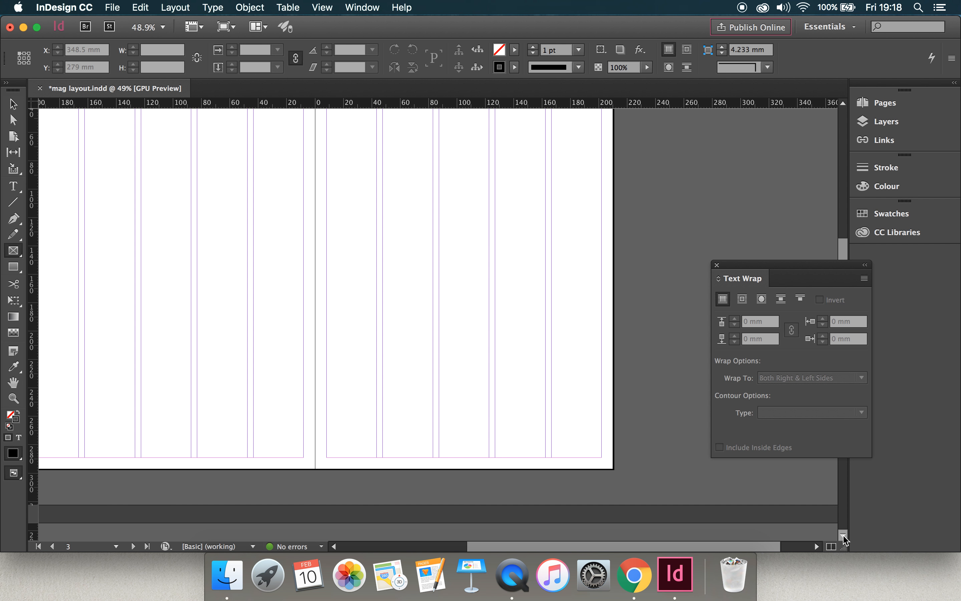
{"action": "left_click_drag", "start_coordinate": [844, 257], "coordinate": [843, 242]}
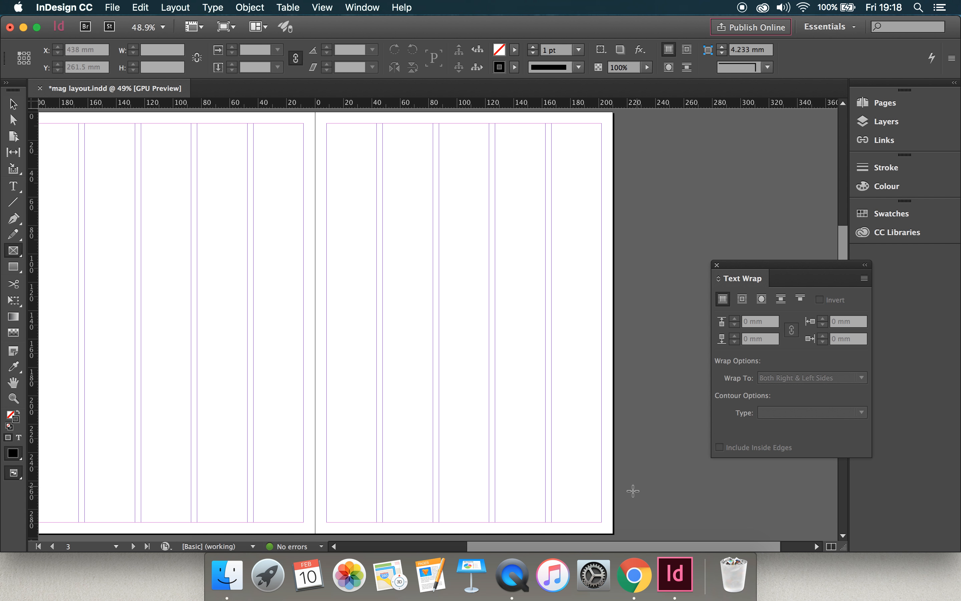
{"action": "left_click_drag", "start_coordinate": [609, 547], "coordinate": [560, 551]}
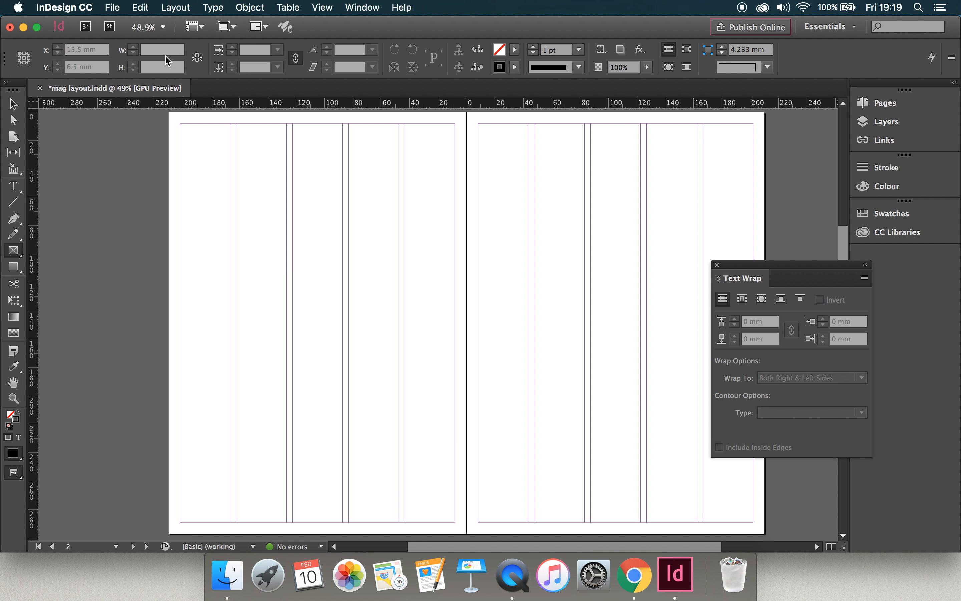
{"action": "left_click", "coordinate": [111, 7]}
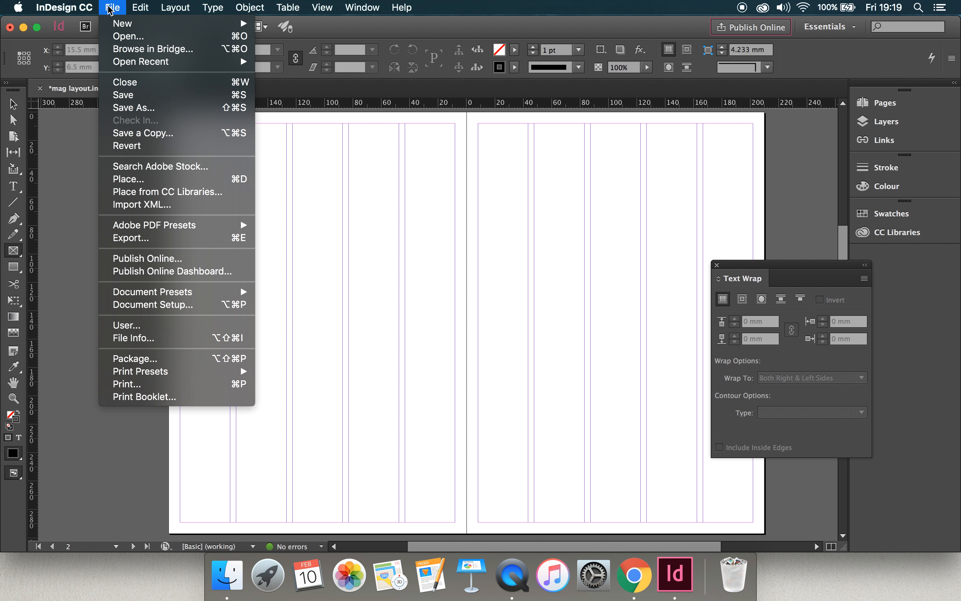
{"action": "left_click", "coordinate": [151, 181]}
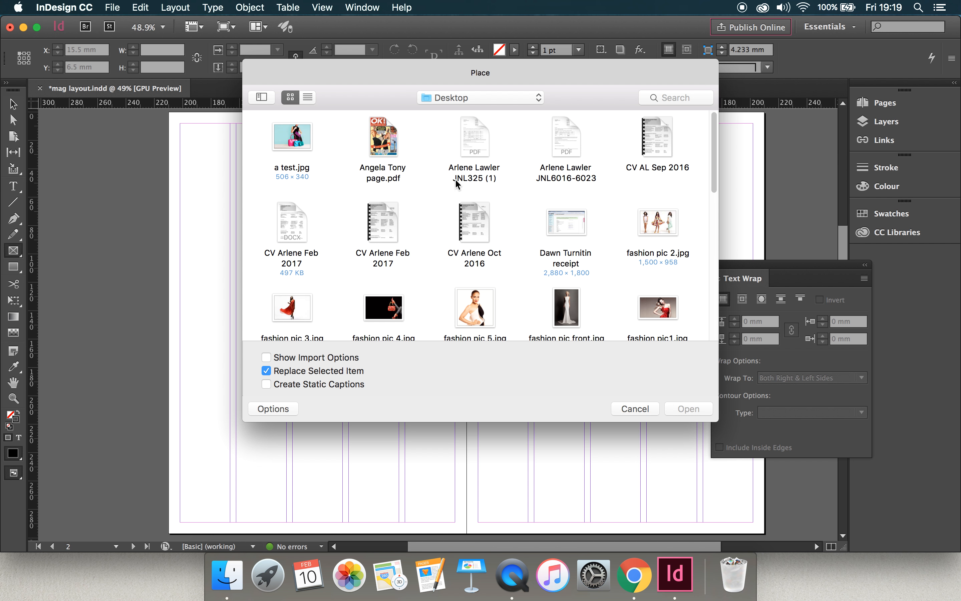
{"action": "double_click", "coordinate": [665, 224]}
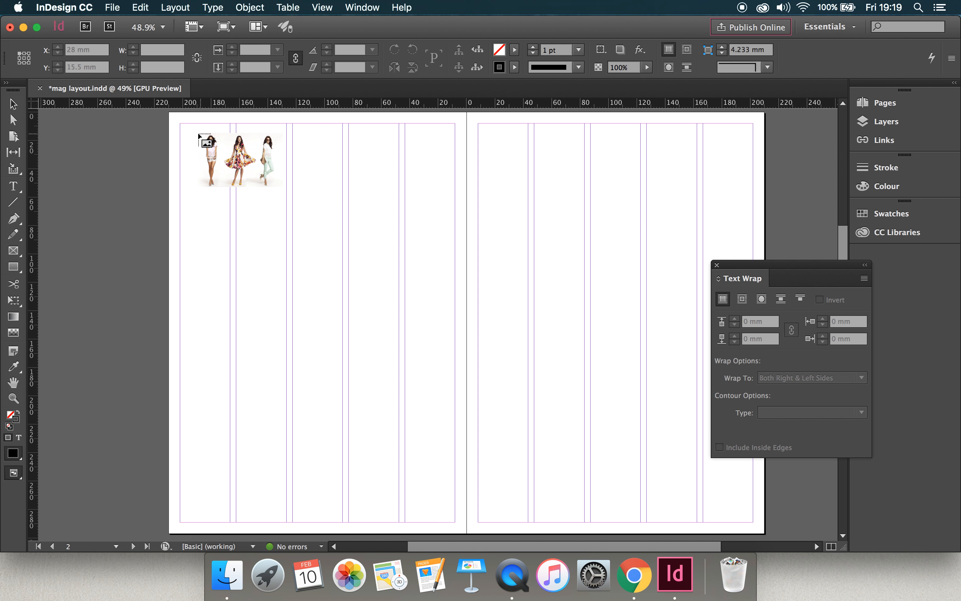
{"action": "left_click_drag", "start_coordinate": [182, 126], "coordinate": [338, 299]}
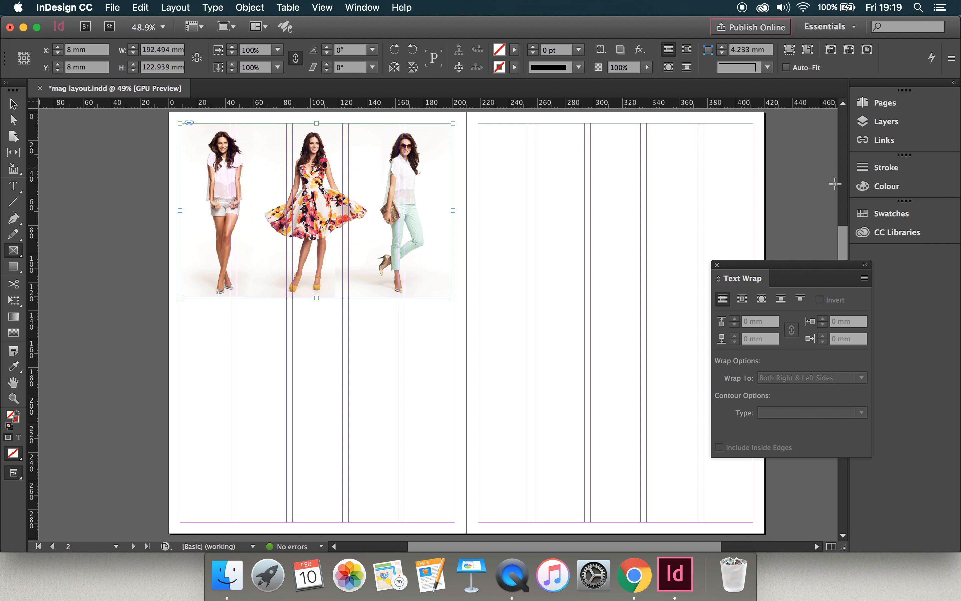
Step: Extend the page 2 picture frame to the right margin and downward, making it 194 mm wide by 140.5 mm high
{"action": "left_click_drag", "start_coordinate": [842, 241], "coordinate": [830, 133]}
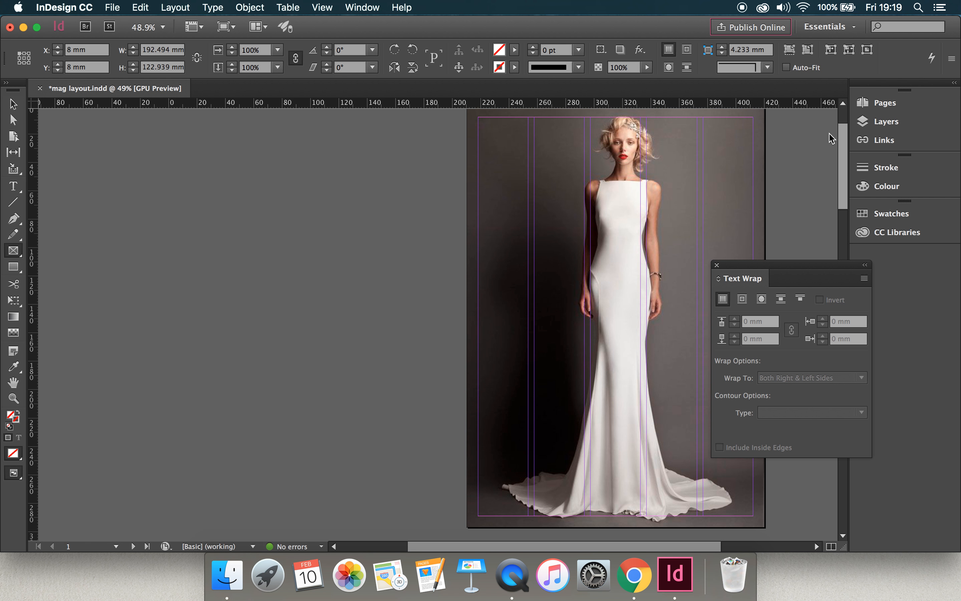
{"action": "left_click_drag", "start_coordinate": [842, 161], "coordinate": [846, 255]}
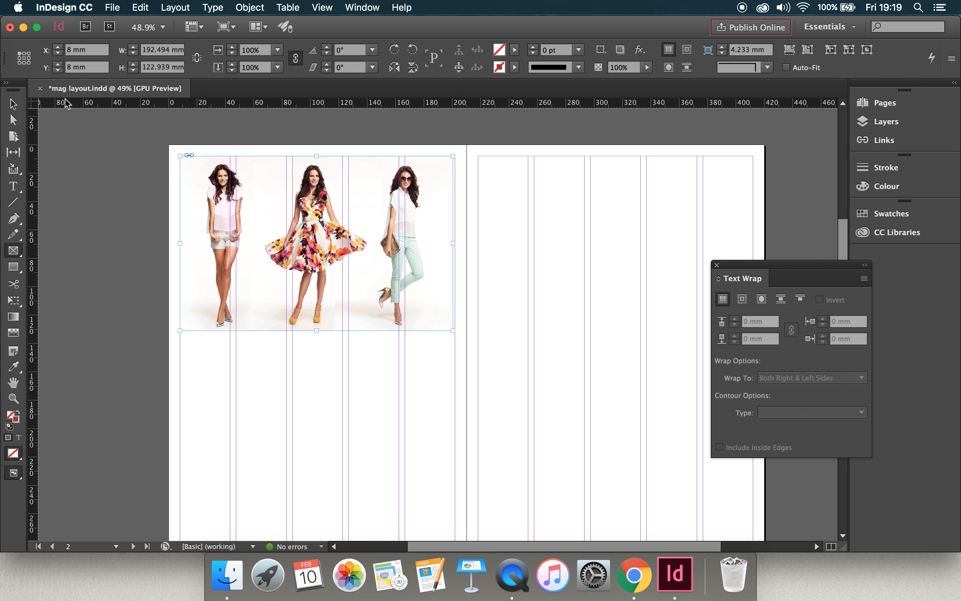
{"action": "left_click", "coordinate": [12, 105]}
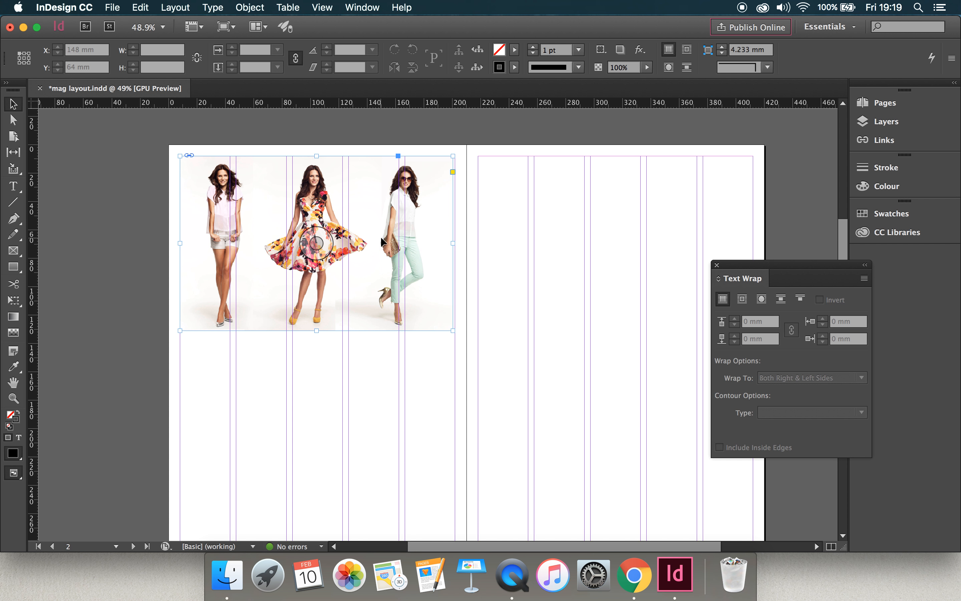
{"action": "left_click_drag", "start_coordinate": [456, 243], "coordinate": [458, 245]}
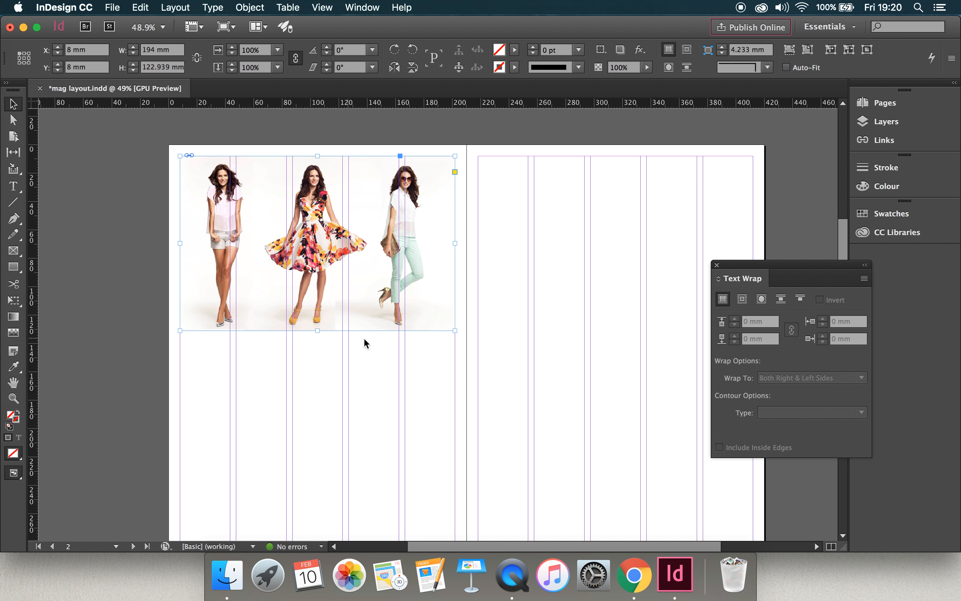
{"action": "left_click_drag", "start_coordinate": [318, 332], "coordinate": [318, 353]}
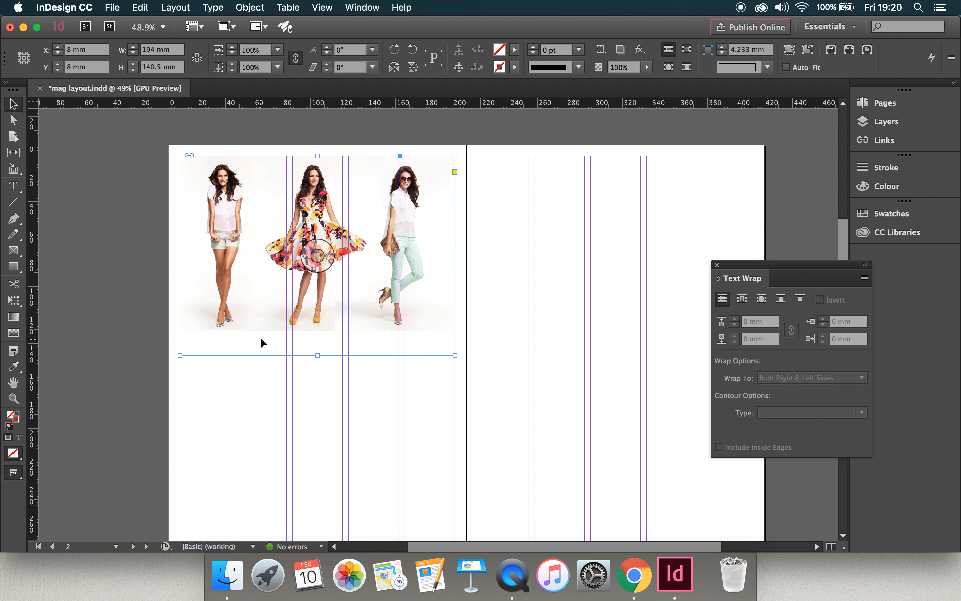
Step: Try out larger and smaller proportional sizes of the page 2 photo inside its frame
{"action": "left_click", "coordinate": [317, 256]}
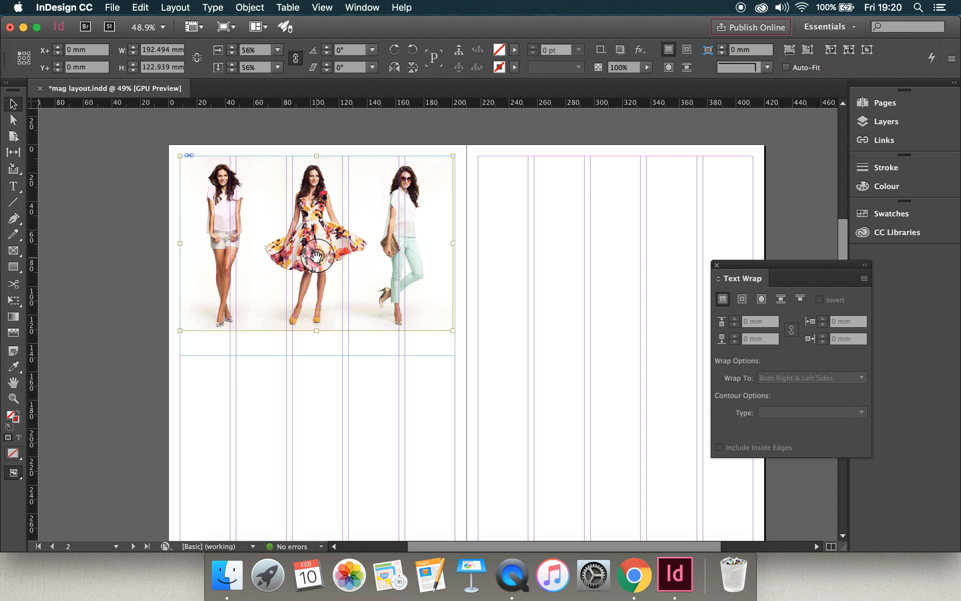
{"action": "key", "text": "super+alt+period"}
{"action": "key", "text": "super+alt+period"}
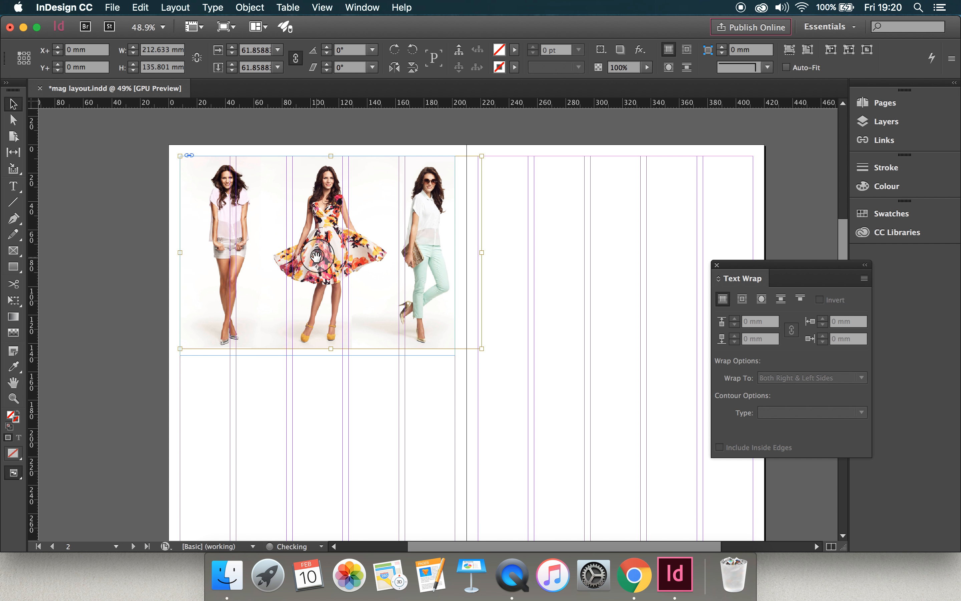
{"action": "key", "text": "super+alt+comma"}
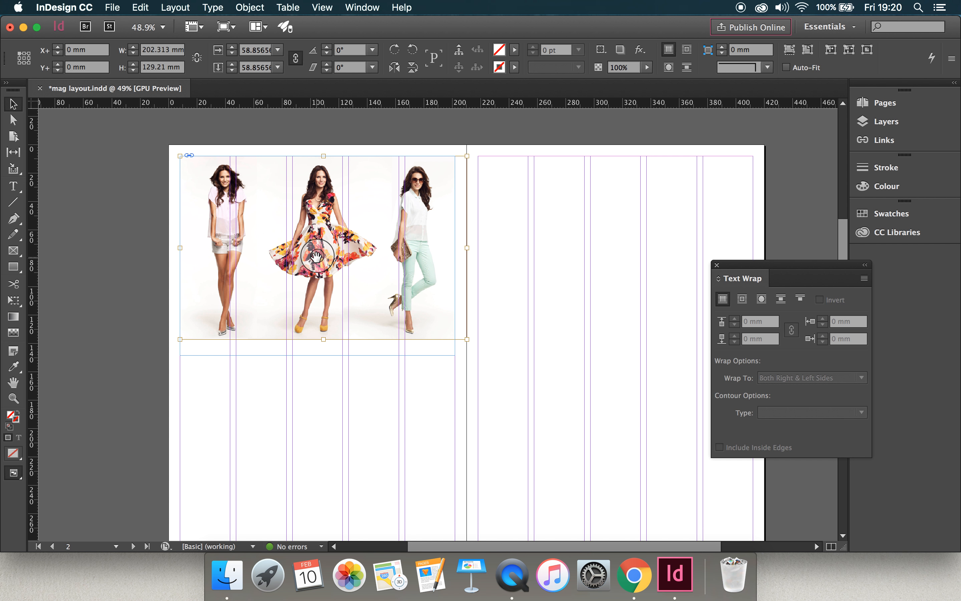
{"action": "key", "text": "super+alt+period"}
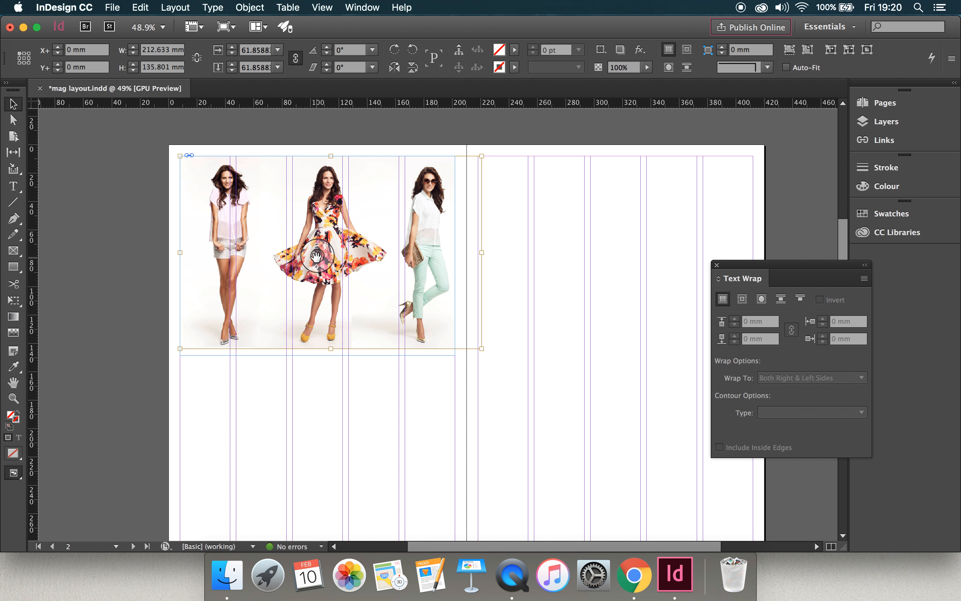
{"action": "key", "text": "super+alt+period"}
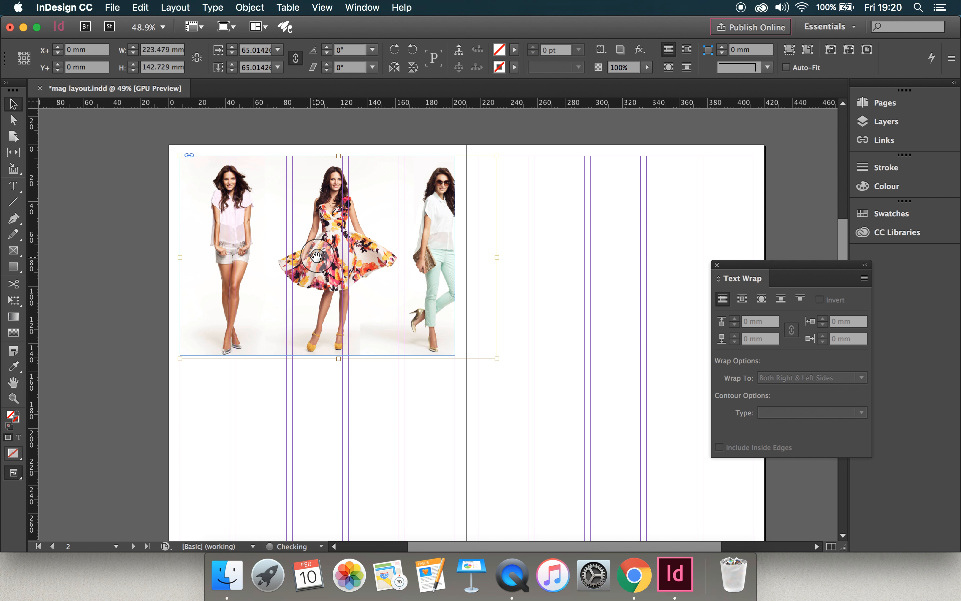
{"action": "key", "text": "super+alt+comma"}
{"action": "key", "text": "super+alt+comma"}
{"action": "key", "text": "super+alt+comma"}
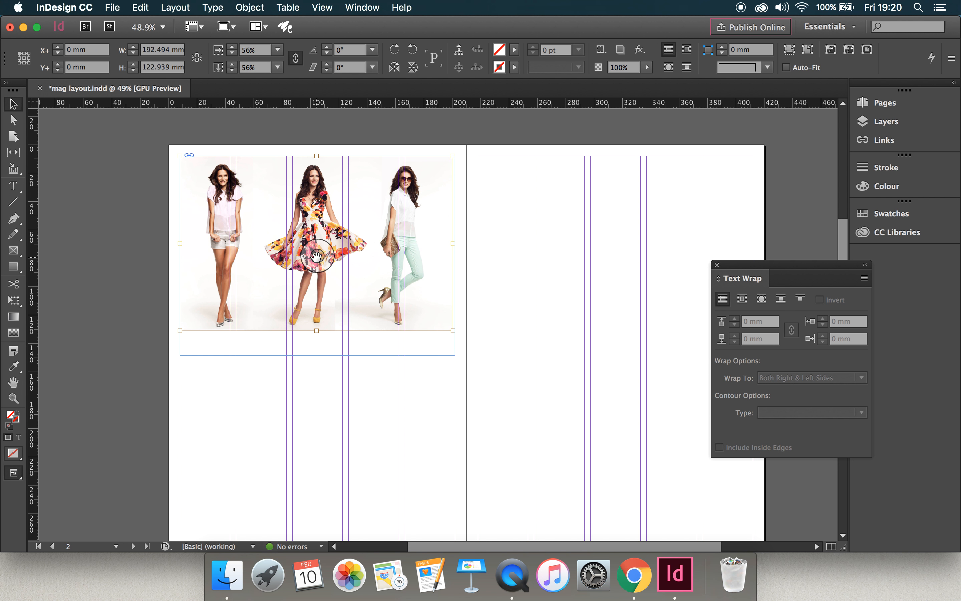
{"action": "key", "text": "super+alt+comma"}
{"action": "key", "text": "super+alt+comma"}
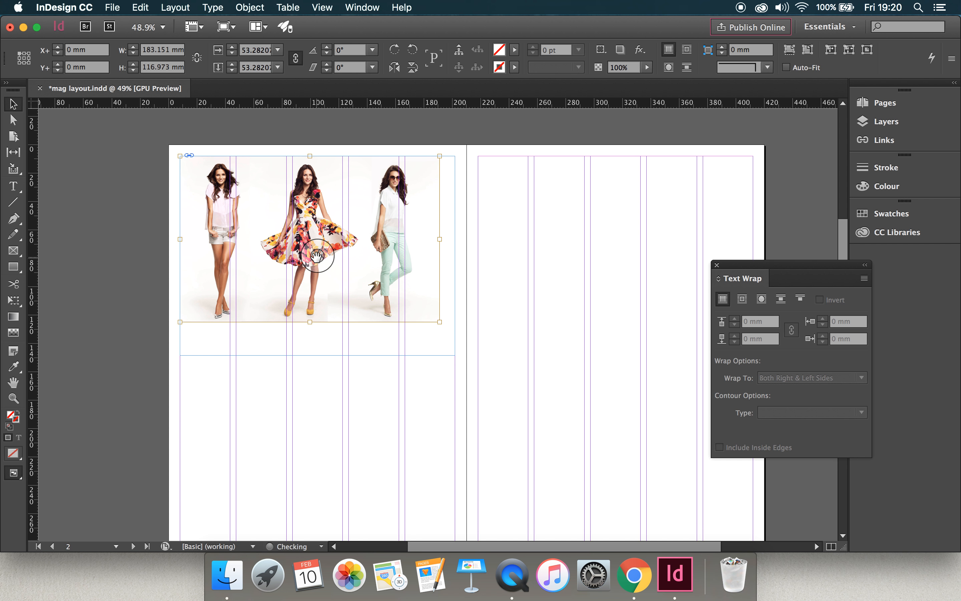
{"action": "key", "text": "super+alt+period"}
{"action": "key", "text": "super+alt+period"}
{"action": "key", "text": "super+alt+period"}
{"action": "key", "text": "super+alt+period"}
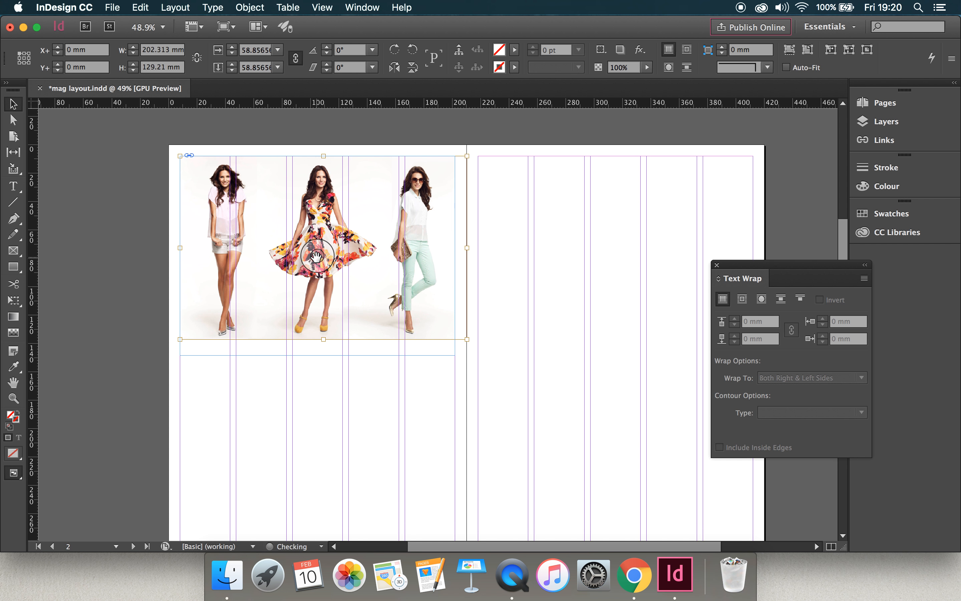
{"action": "key", "text": "super+alt+comma"}
{"action": "key", "text": "super+alt+comma"}
{"action": "key", "text": "super+alt+comma"}
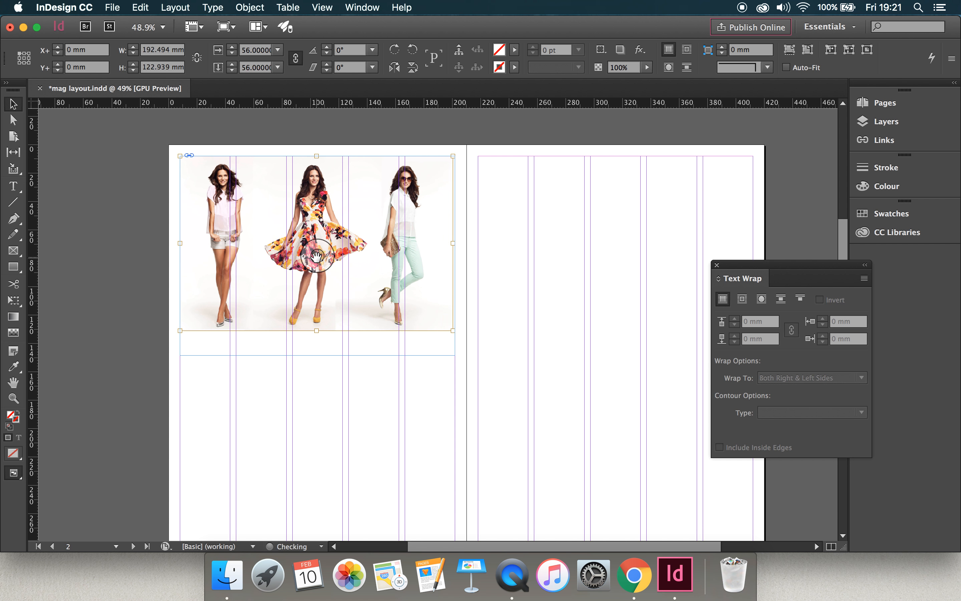
Step: Enlarge the page 2 photo inside its frame to about 68.3% and reposition it so all three women show fully
{"action": "key", "text": "super+alt+period"}
{"action": "key", "text": "super+alt+period"}
{"action": "key", "text": "super+alt+period"}
{"action": "key", "text": "super+alt+period"}
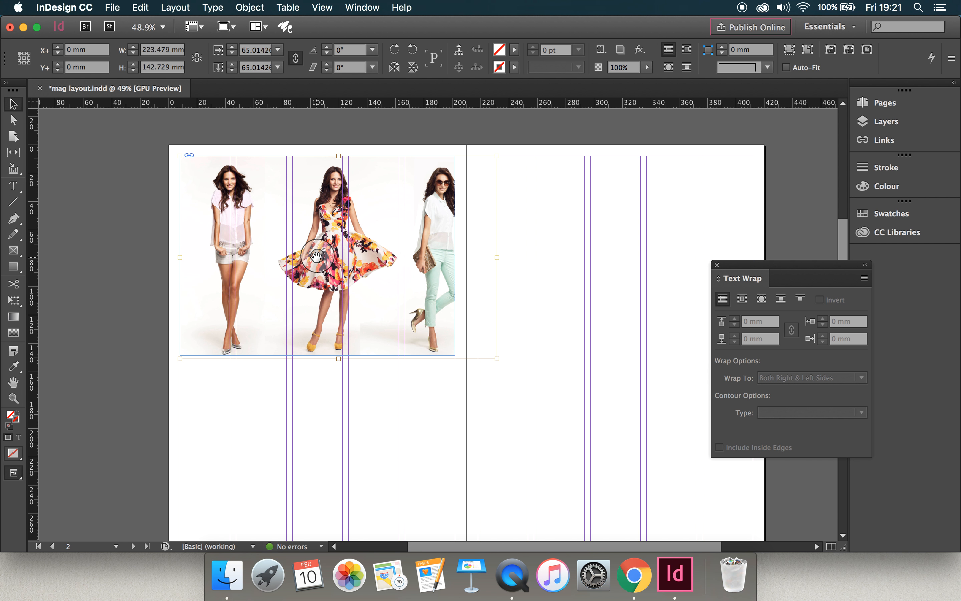
{"action": "key", "text": "super+alt+period"}
{"action": "key", "text": "super+alt+comma"}
{"action": "key", "text": "super+alt+period"}
{"action": "mouse_move", "coordinate": [317, 256]}
{"action": "left_mouse_down"}
{"action": "mouse_move", "coordinate": [303, 250]}
{"action": "mouse_move", "coordinate": [326, 258]}
{"action": "mouse_move", "coordinate": [313, 258]}
{"action": "left_mouse_up"}
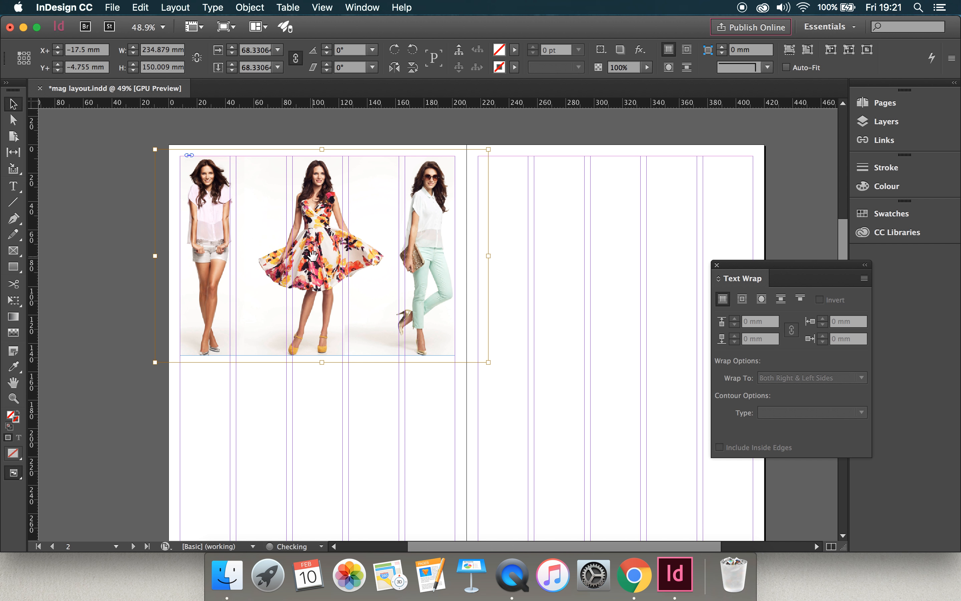
{"action": "key", "text": "Escape"}
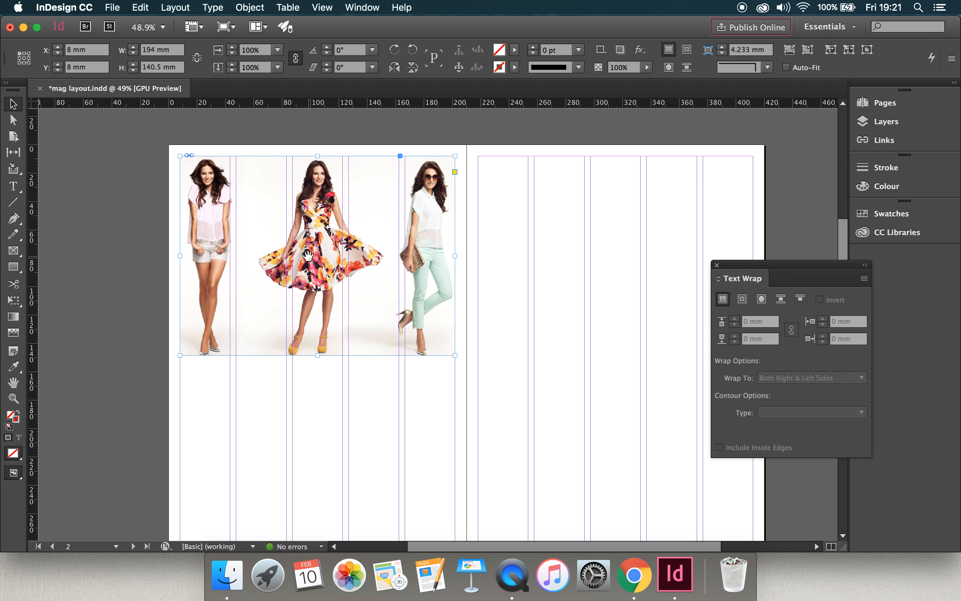
Step: Nudge the page 2 picture frame upward to a Y position of 6.75 mm
{"action": "key", "text": "Left"}
{"action": "key", "text": "Up"}
{"action": "key", "text": "Up"}
{"action": "key", "text": "Up"}
{"action": "key", "text": "Up"}
{"action": "key", "text": "Up"}
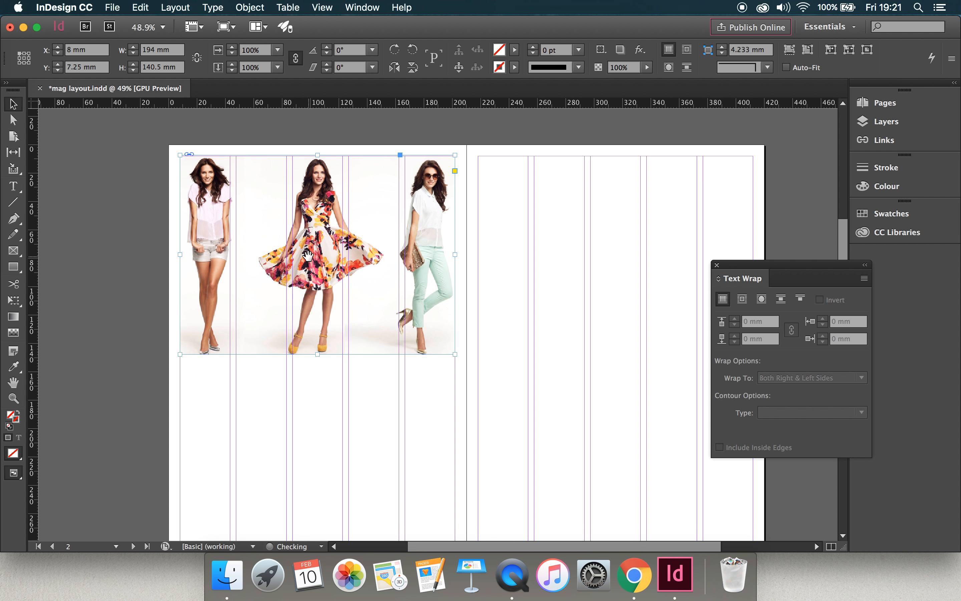
{"action": "key", "text": "Right"}
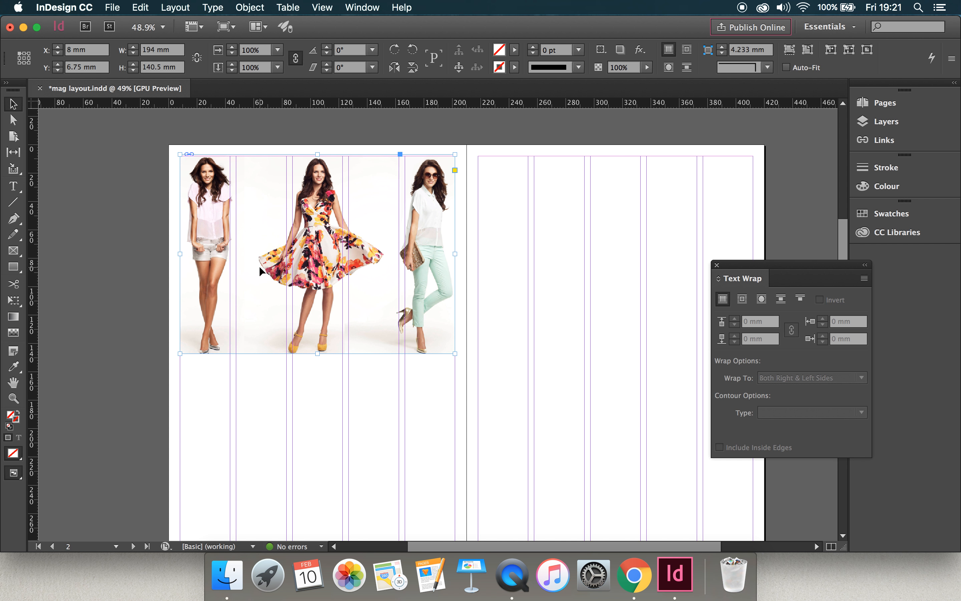
Step: Extend the page 2 frame downward to a height of 143.25 mm and bring its upper edge back to the page margin
{"action": "left_click_drag", "start_coordinate": [318, 353], "coordinate": [317, 359]}
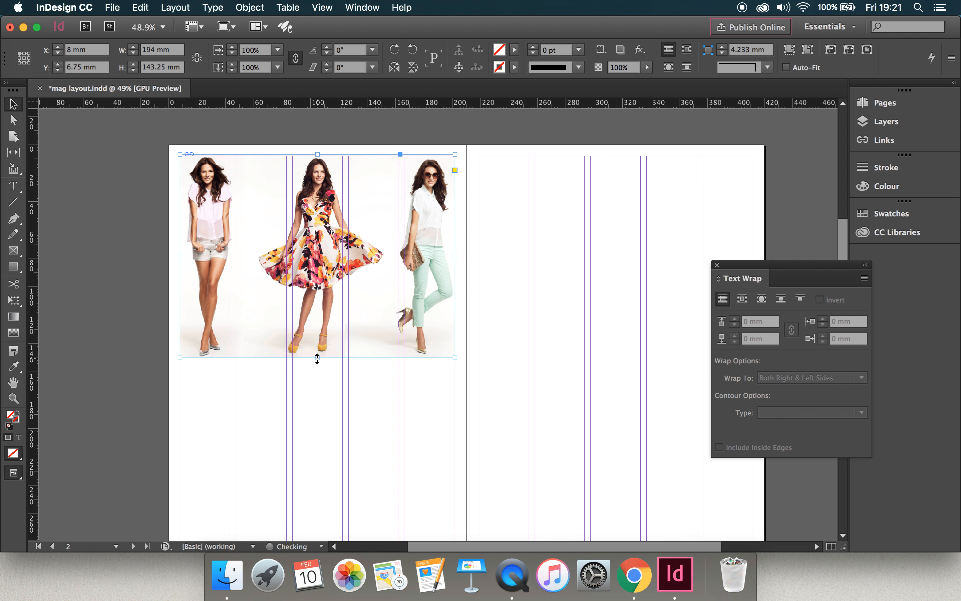
{"action": "left_click", "coordinate": [88, 153]}
{"action": "left_click", "coordinate": [288, 194]}
{"action": "left_click_drag", "start_coordinate": [317, 155], "coordinate": [317, 156]}
{"action": "left_click", "coordinate": [133, 219]}
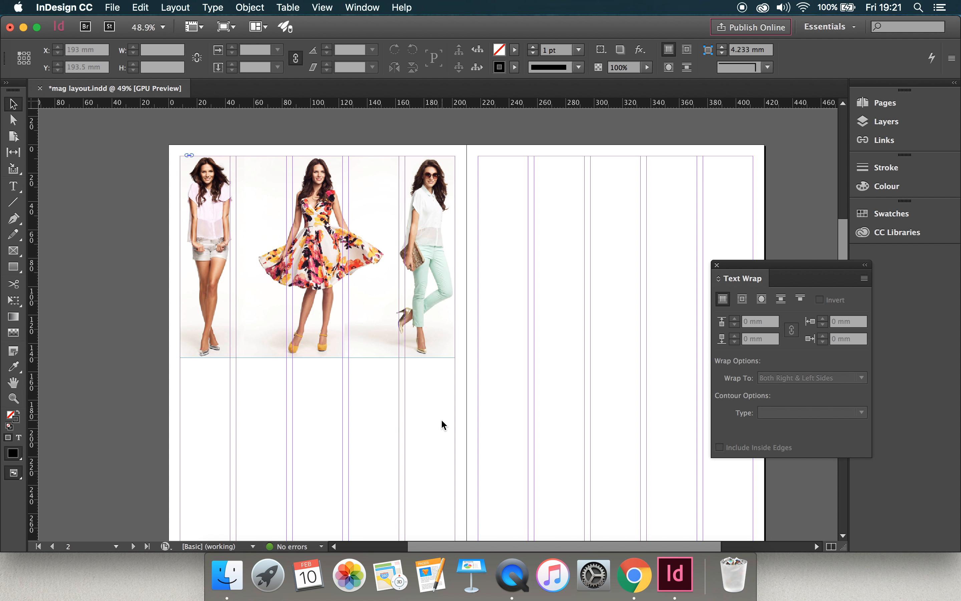
Step: Draw a rectangular picture frame on page 3 and fit it into the lower-right margin corner, 99.5 mm wide by 122.5 mm high
{"action": "scroll", "coordinate": [553, 381], "scroll_direction": "up", "scroll_amount": 3}
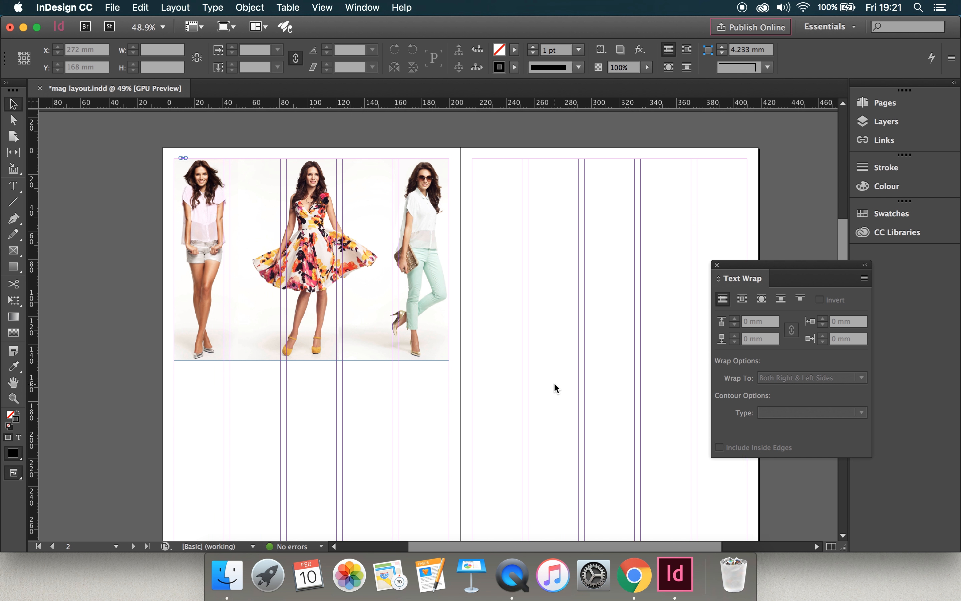
{"action": "scroll", "coordinate": [553, 381], "scroll_direction": "up", "scroll_amount": 5}
{"action": "scroll", "coordinate": [553, 382], "scroll_direction": "down", "scroll_amount": 10}
{"action": "scroll", "coordinate": [553, 382], "scroll_direction": "right", "scroll_amount": 2}
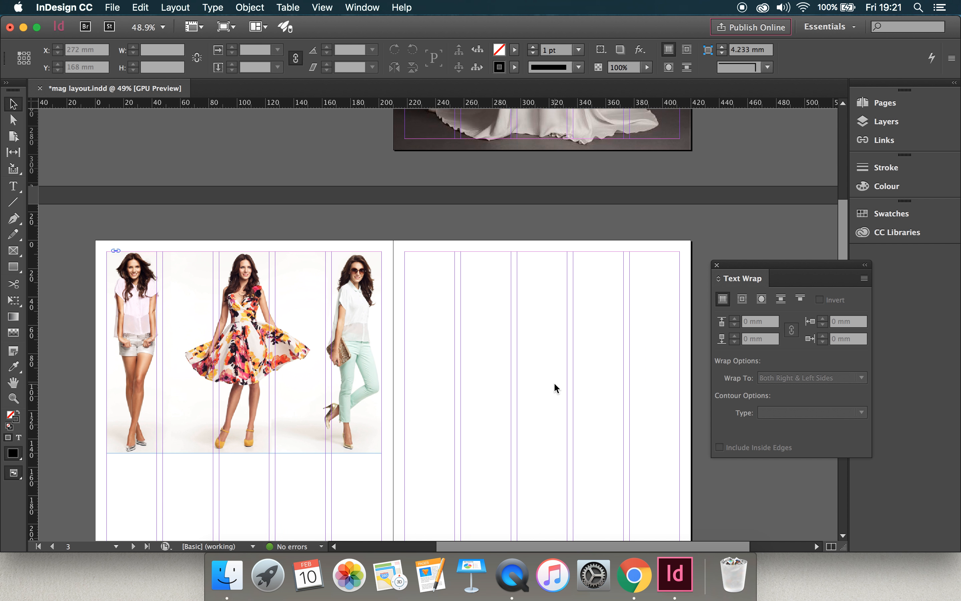
{"action": "scroll", "coordinate": [554, 381], "scroll_direction": "up", "scroll_amount": 2}
{"action": "scroll", "coordinate": [554, 384], "scroll_direction": "down", "scroll_amount": 2}
{"action": "scroll", "coordinate": [554, 384], "scroll_direction": "right", "scroll_amount": 1}
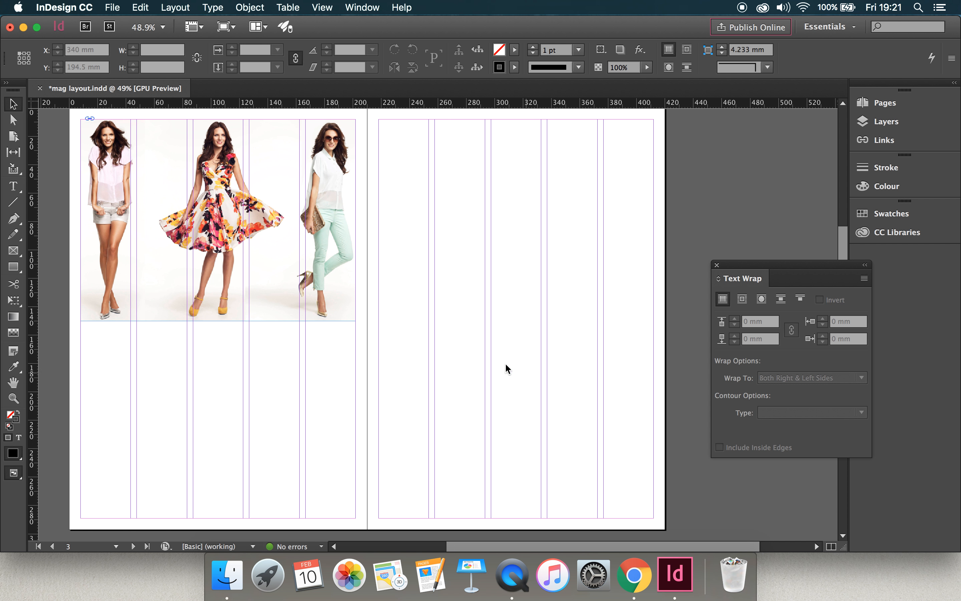
{"action": "left_click", "coordinate": [14, 253]}
{"action": "left_click_drag", "start_coordinate": [512, 325], "coordinate": [653, 499]}
{"action": "key", "text": "slash"}
{"action": "left_click", "coordinate": [13, 104]}
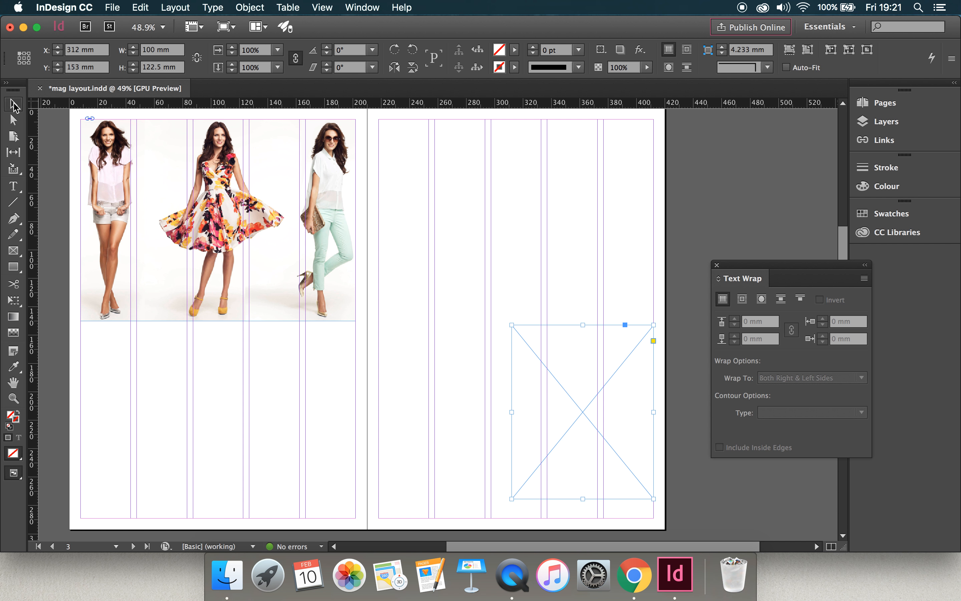
{"action": "left_click_drag", "start_coordinate": [559, 357], "coordinate": [562, 378]}
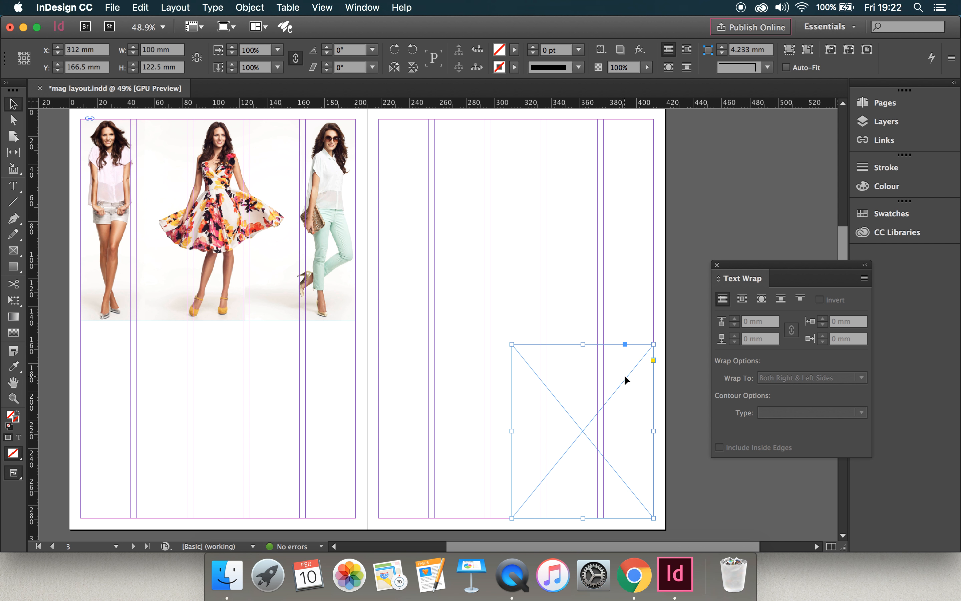
{"action": "left_click_drag", "start_coordinate": [512, 432], "coordinate": [514, 433]}
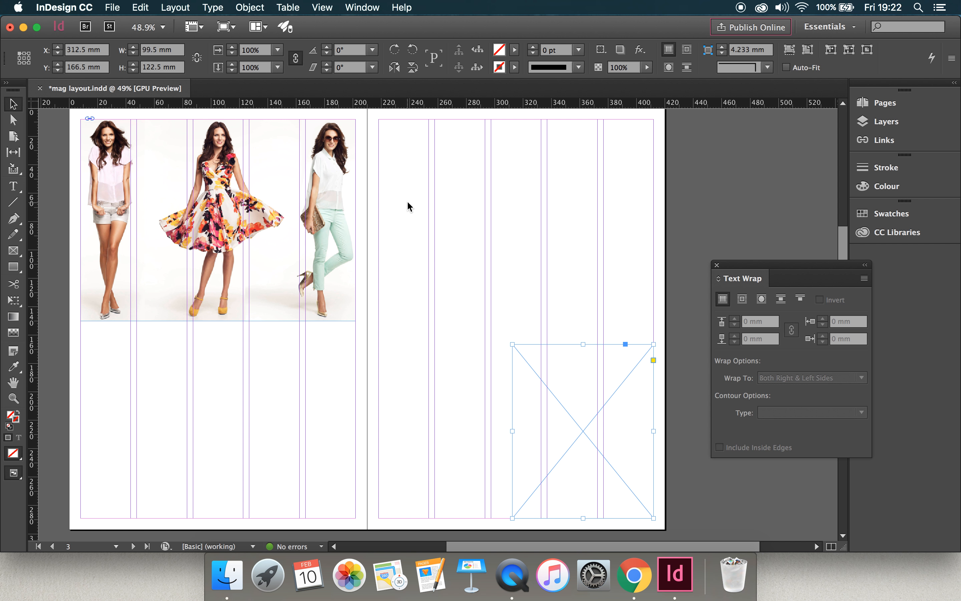
Step: Place fashion pic 5.jpg from the Desktop in the page 3 frame and make it fill the frame proportionally
{"action": "left_click", "coordinate": [113, 7]}
{"action": "left_click", "coordinate": [140, 180]}
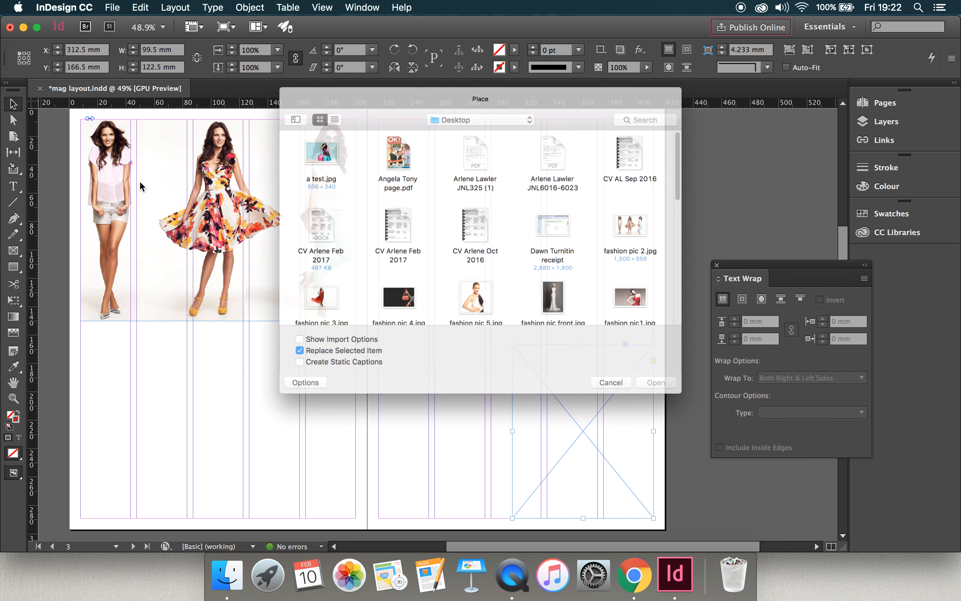
{"action": "double_click", "coordinate": [482, 307]}
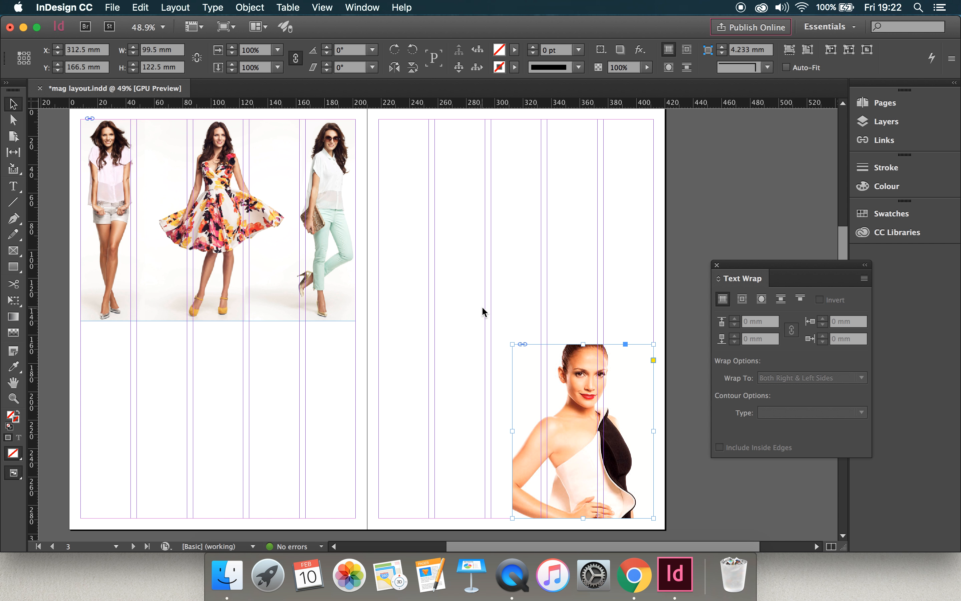
{"action": "left_click", "coordinate": [789, 50]}
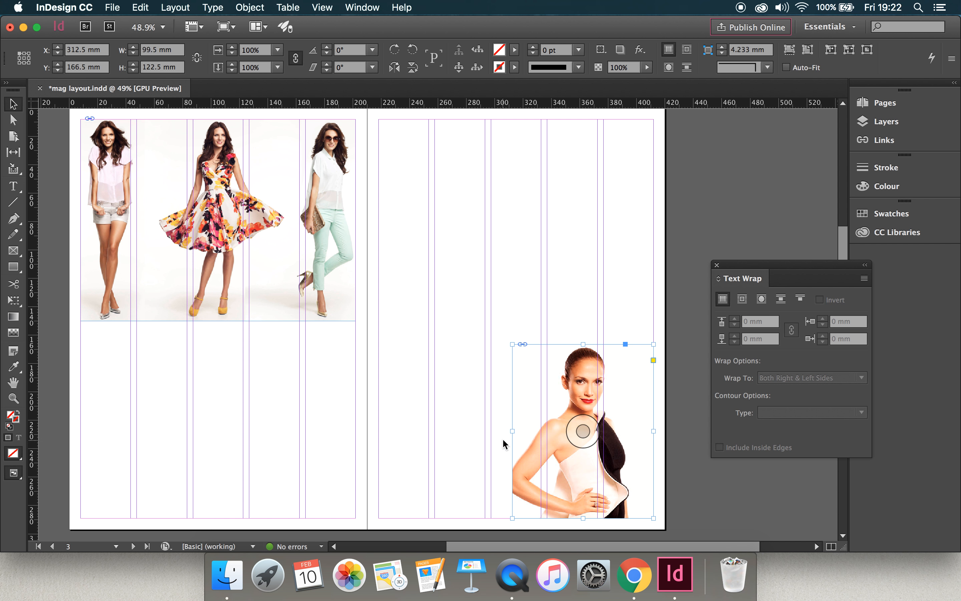
Step: Shift the page 3 photo to the right within its frame, to a horizontal content offset of about -1.4 mm
{"action": "left_click", "coordinate": [582, 430]}
{"action": "key", "text": "Right"}
{"action": "key", "text": "Right"}
{"action": "key", "text": "Right"}
{"action": "key", "text": "Right"}
{"action": "key", "text": "Right"}
{"action": "key", "text": "Right"}
{"action": "key", "text": "Right"}
{"action": "key", "text": "Right"}
{"action": "key", "text": "Right"}
{"action": "key", "text": "Right"}
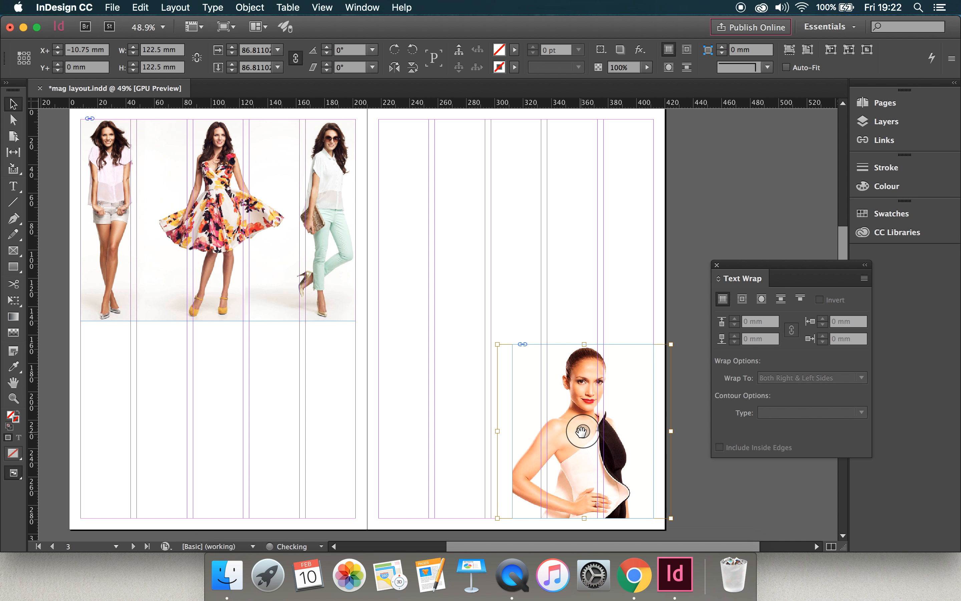
{"action": "key", "text": "Right"}
{"action": "key", "text": "Right"}
{"action": "key", "text": "Right"}
{"action": "key", "text": "Right"}
{"action": "key", "text": "Right"}
{"action": "key", "text": "Right"}
{"action": "key", "text": "Right"}
{"action": "key", "text": "Right"}
{"action": "key", "text": "Right"}
{"action": "key", "text": "Right"}
{"action": "key", "text": "Right"}
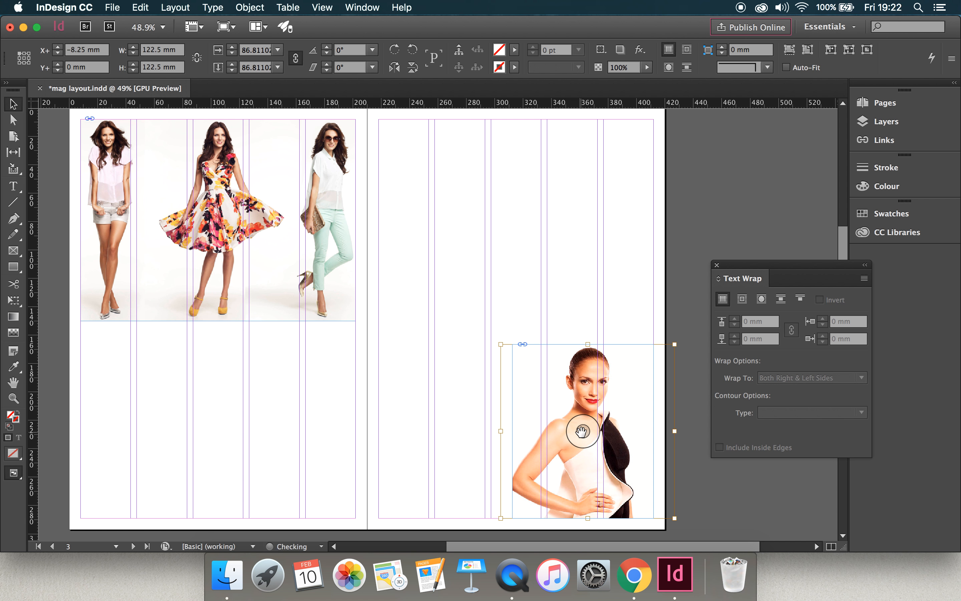
{"action": "key", "text": "Right"}
{"action": "key", "text": "Right"}
{"action": "key", "text": "Right"}
{"action": "key", "text": "Right"}
{"action": "key", "text": "Right"}
{"action": "key", "text": "Right"}
{"action": "key", "text": "Right"}
{"action": "key", "text": "Right"}
{"action": "key", "text": "Right"}
{"action": "key", "text": "Right"}
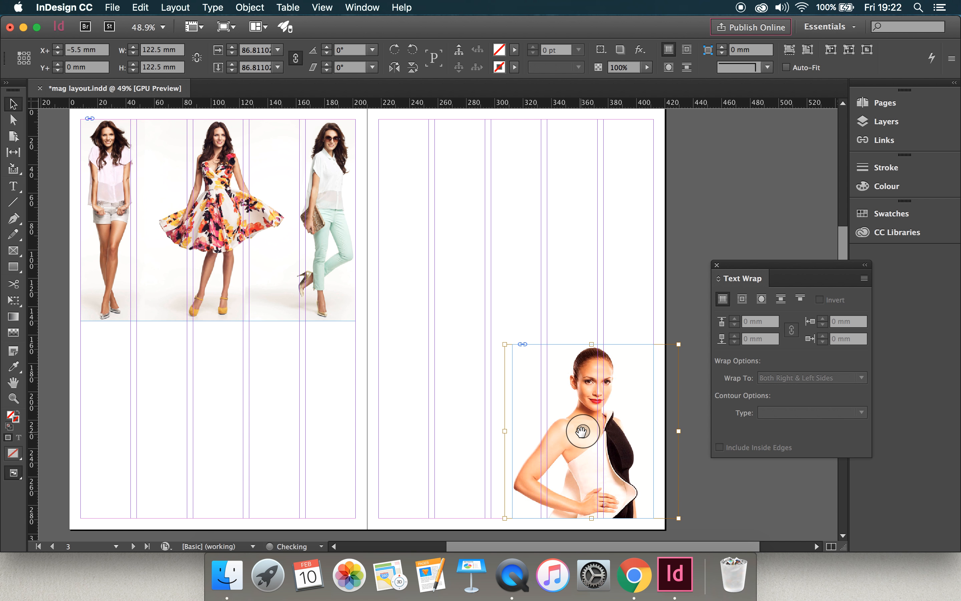
{"action": "key", "text": "Right"}
{"action": "key", "text": "Right"}
{"action": "key", "text": "Right"}
{"action": "key", "text": "Right"}
{"action": "key", "text": "Right"}
{"action": "key", "text": "Right"}
{"action": "key", "text": "Right"}
{"action": "key", "text": "Right"}
{"action": "key", "text": "Right"}
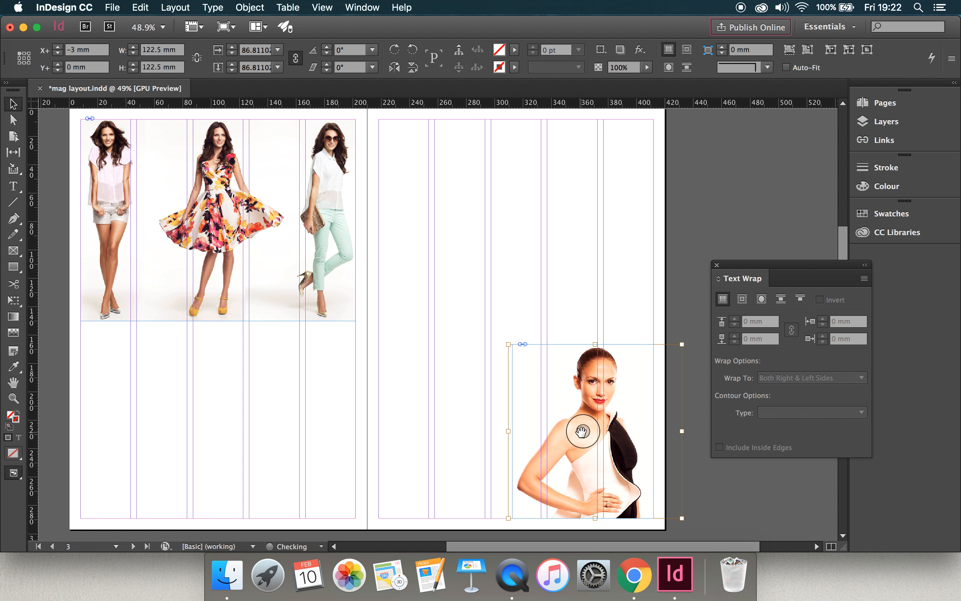
{"action": "key", "text": "Right"}
{"action": "key", "text": "Right"}
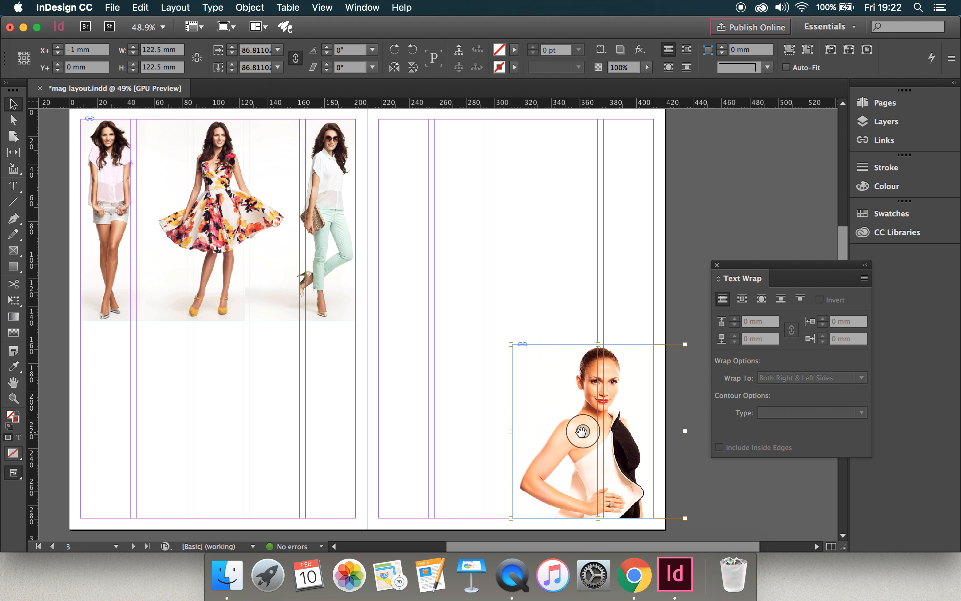
{"action": "left_click_drag", "start_coordinate": [583, 430], "coordinate": [582, 430]}
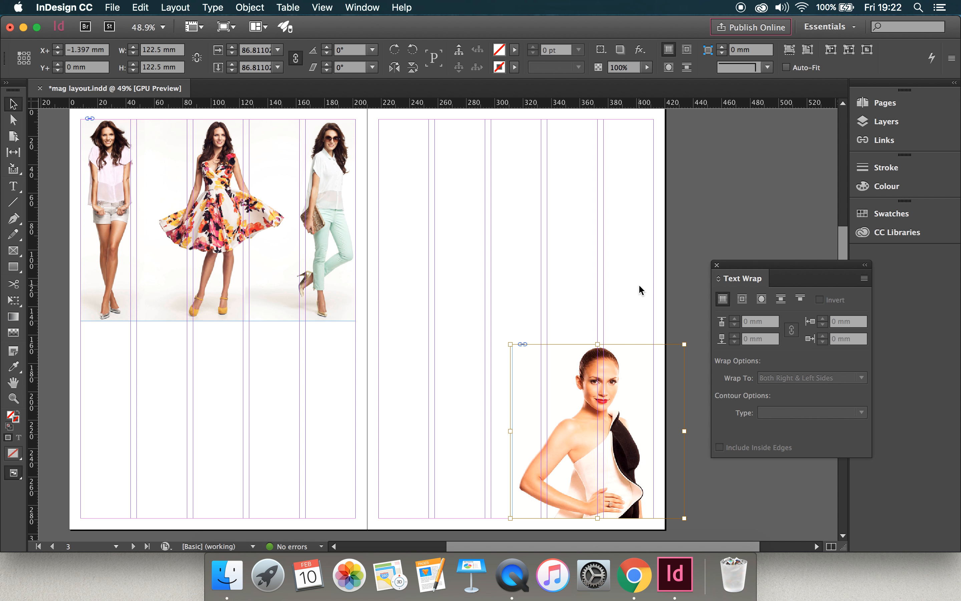
{"action": "left_click", "coordinate": [597, 271]}
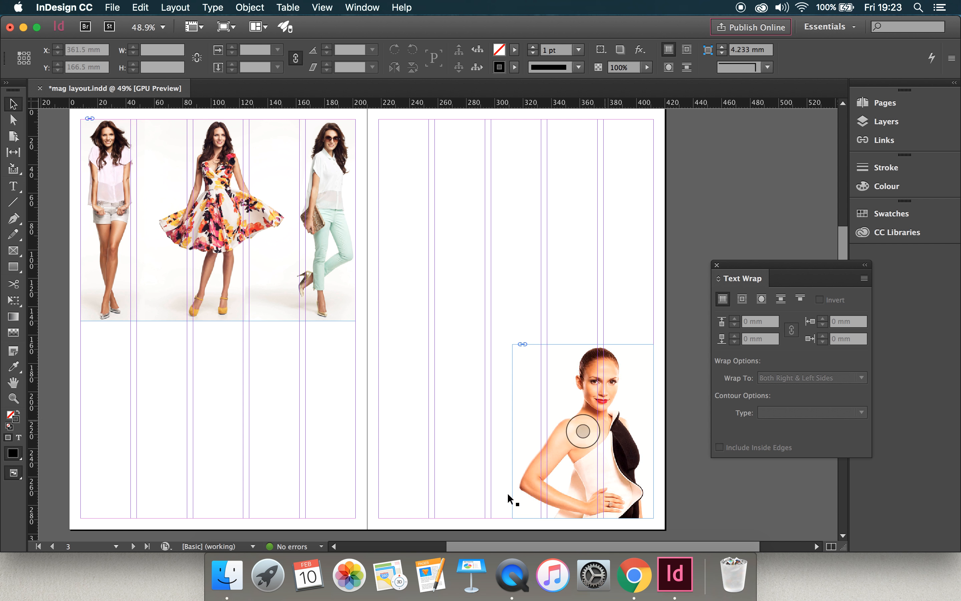
Step: Try moving the page 3 picture frame toward the page centre and shifting the photo downward inside it
{"action": "left_click", "coordinate": [538, 352]}
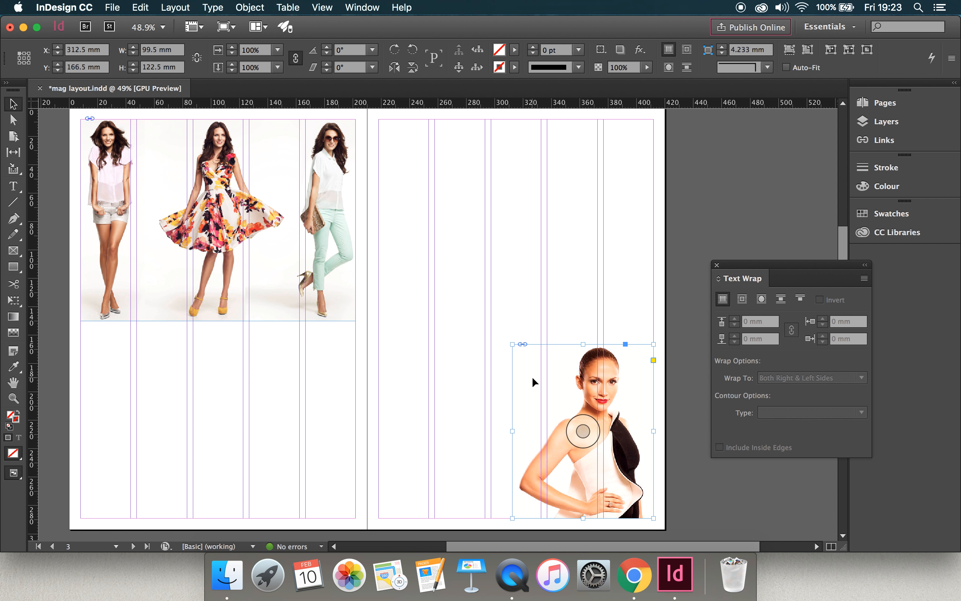
{"action": "left_click_drag", "start_coordinate": [535, 372], "coordinate": [468, 272]}
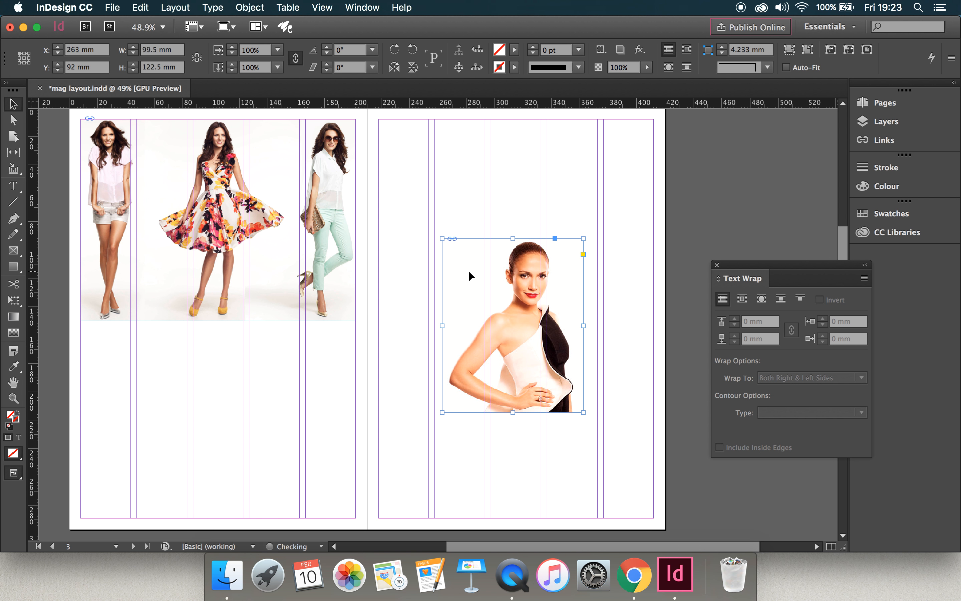
{"action": "left_click_drag", "start_coordinate": [512, 327], "coordinate": [513, 346]}
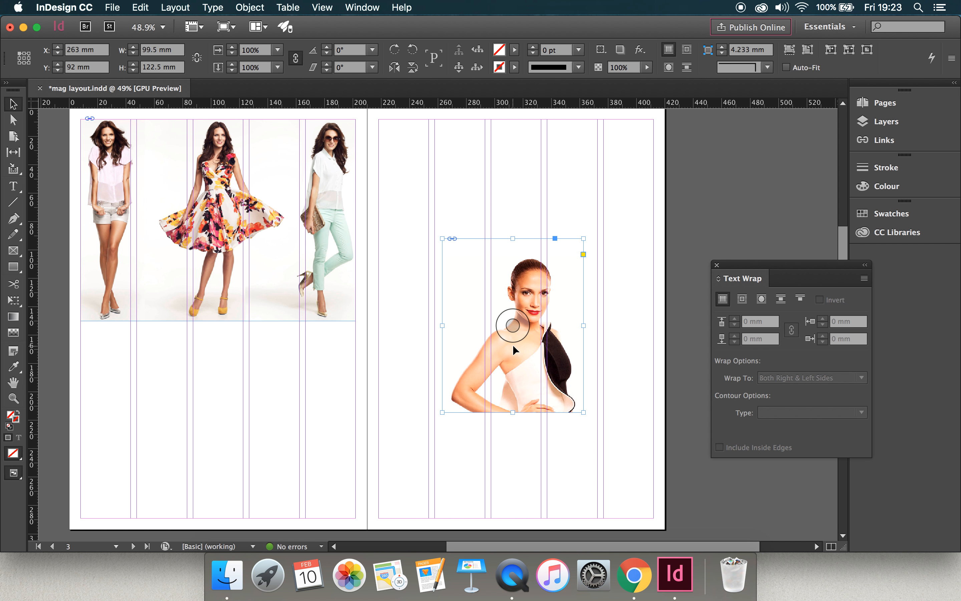
Step: Undo the trial moves of the page 3 frame and its photo, leaving nothing selected
{"action": "key", "text": "super+z"}
{"action": "key", "text": "super+z"}
{"action": "key", "text": "super+z"}
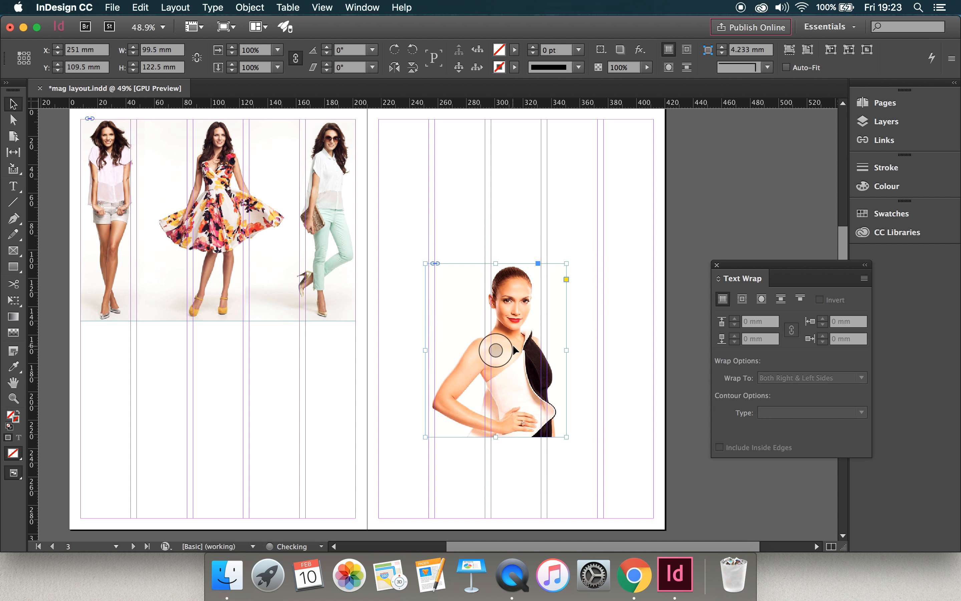
{"action": "key", "text": "super+z"}
{"action": "key", "text": "super+z"}
{"action": "key", "text": "super+z"}
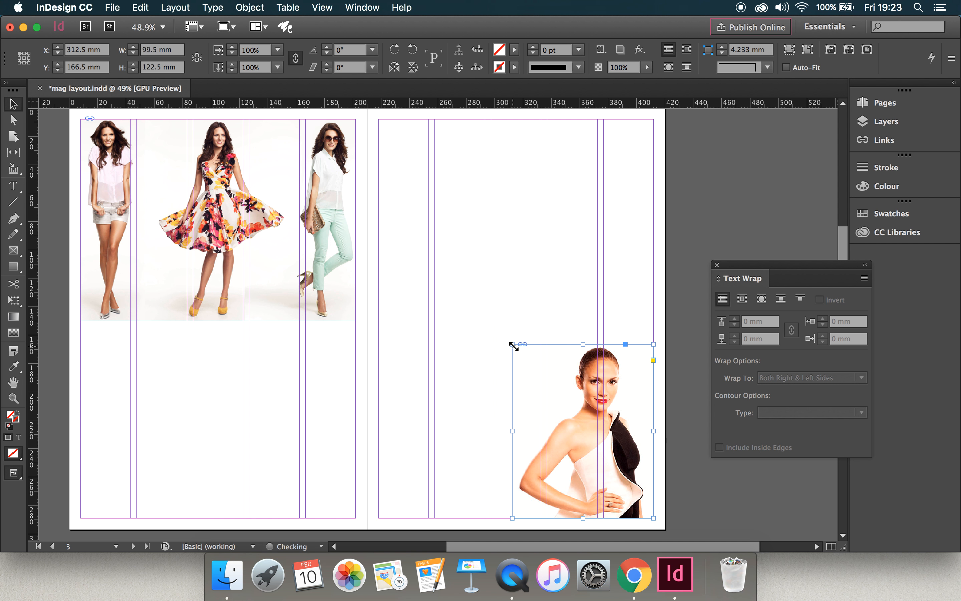
{"action": "left_click", "coordinate": [673, 229]}
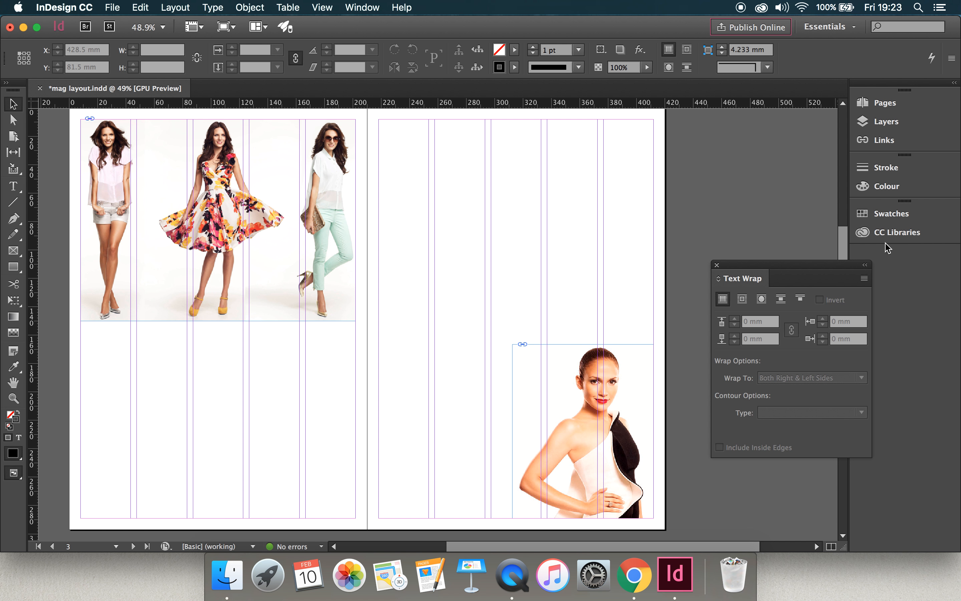